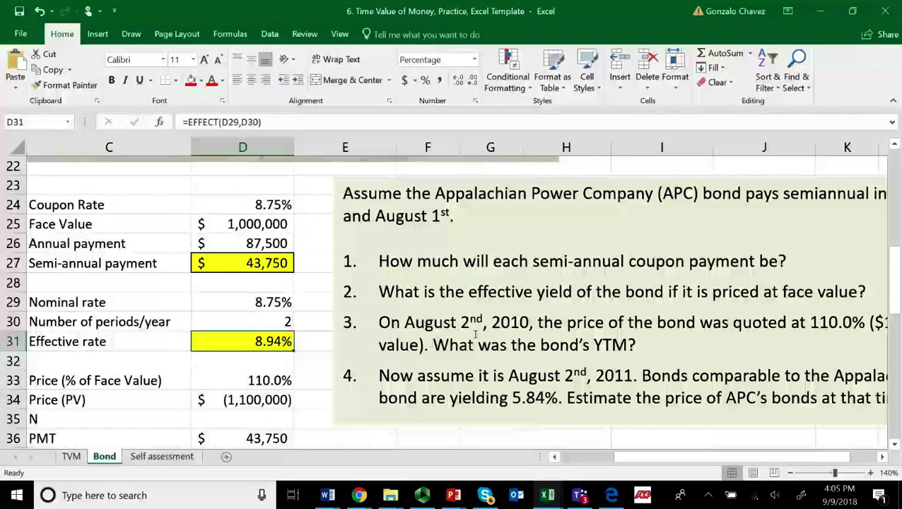
# Read question 3 of the bond problem, switching to the PowerPoint deck to compare it with the YTM versus coupon rate slide.
pyautogui.moveTo(668, 456); pyautogui.dragTo(704, 453)
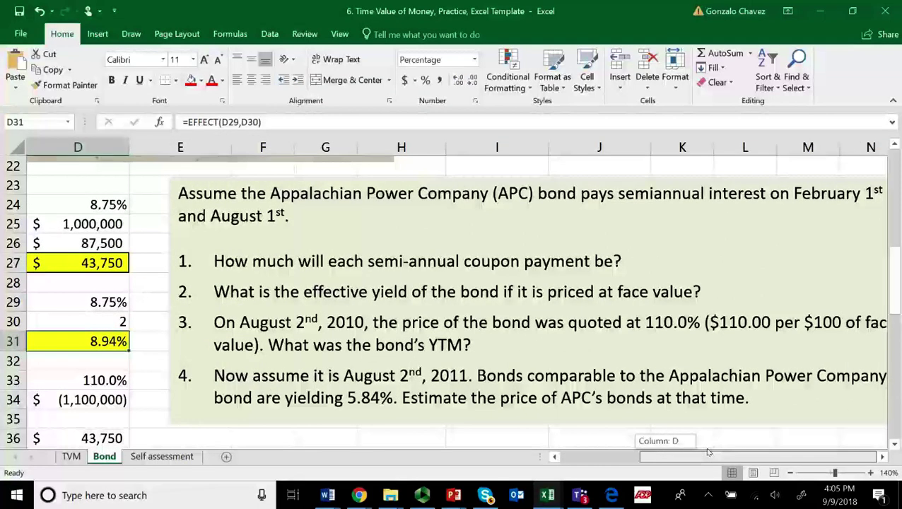
pyautogui.moveTo(708, 450)
pyautogui.mouseDown()
pyautogui.moveTo(728, 449)
pyautogui.moveTo(689, 451)
pyautogui.moveTo(703, 451)
pyautogui.mouseUp()
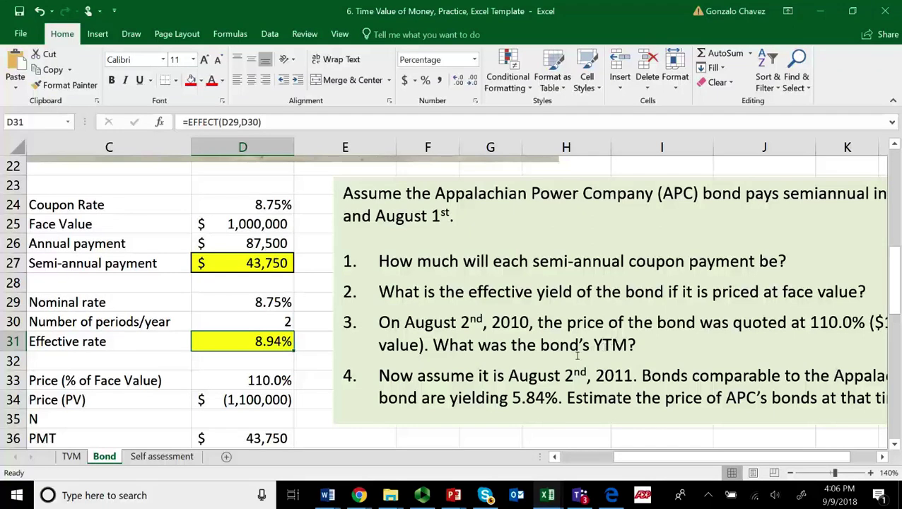
pyautogui.moveTo(453, 495)
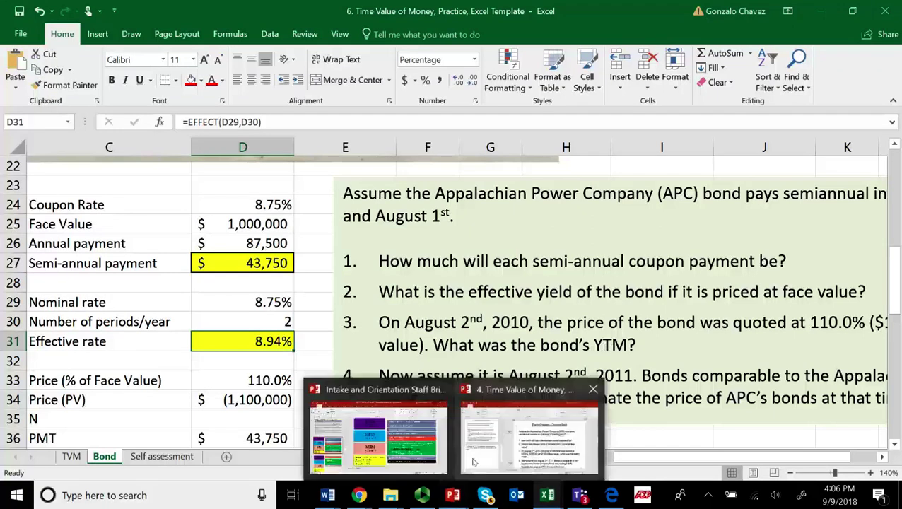
pyautogui.click(527, 427)
pyautogui.scroll(1, 557, 414)
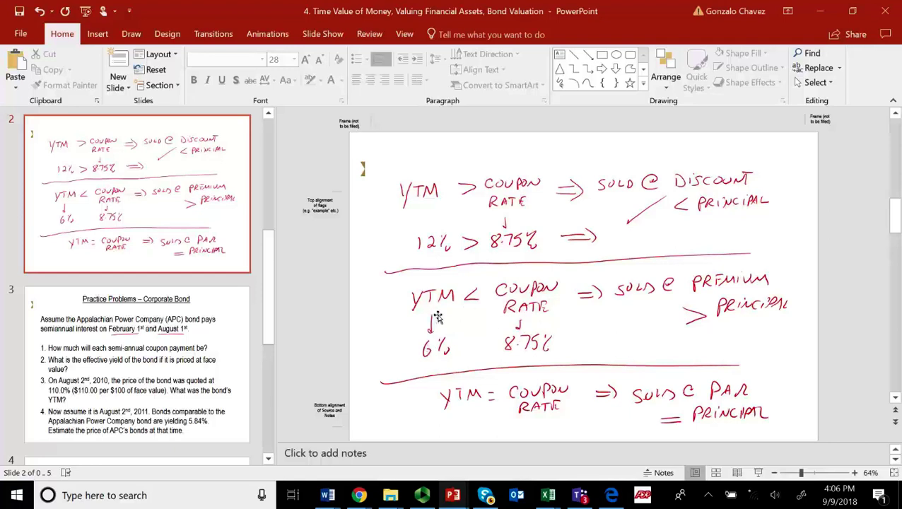
pyautogui.click(191, 348)
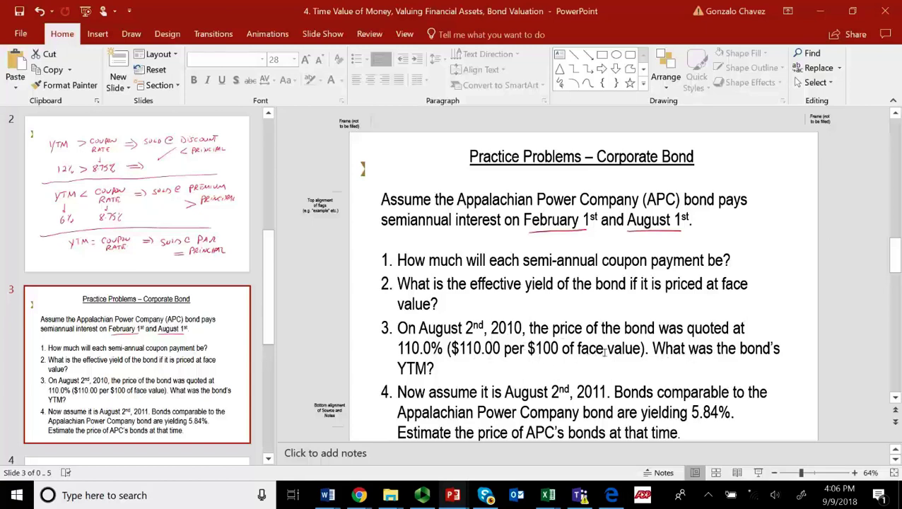
pyautogui.press('pageup')
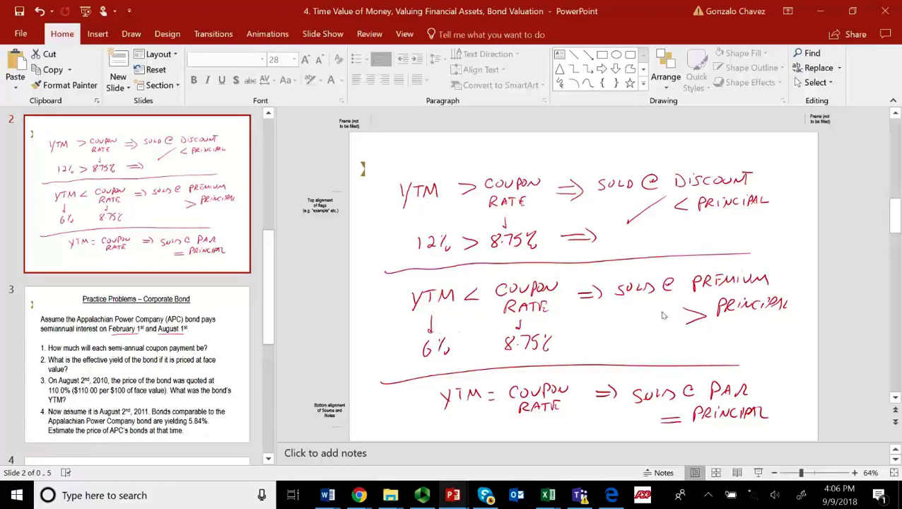
pyautogui.click(180, 364)
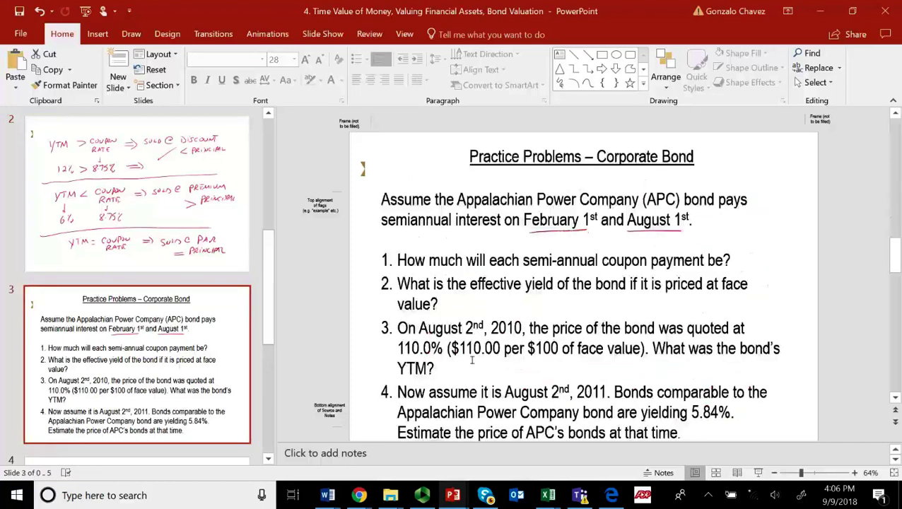
# Switch back to the Excel time value of money template and inspect the Price (PV) formula in D34.
pyautogui.moveTo(547, 495)
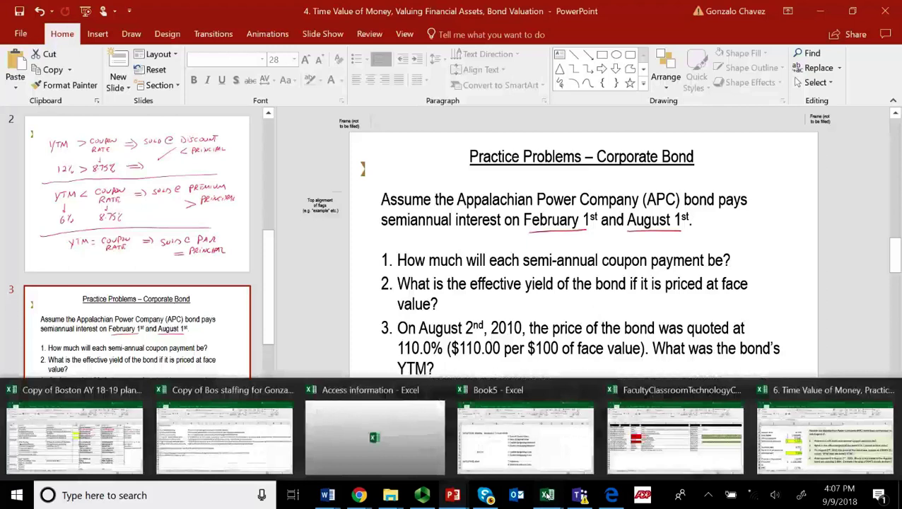
pyautogui.click(789, 448)
pyautogui.scroll(-1, 251, 351)
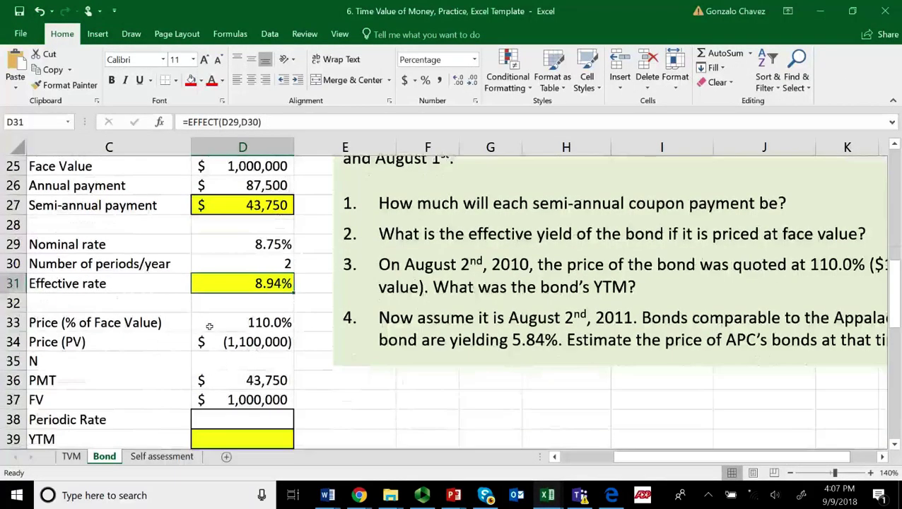
pyautogui.click(253, 344)
pyautogui.doubleClick(253, 343)
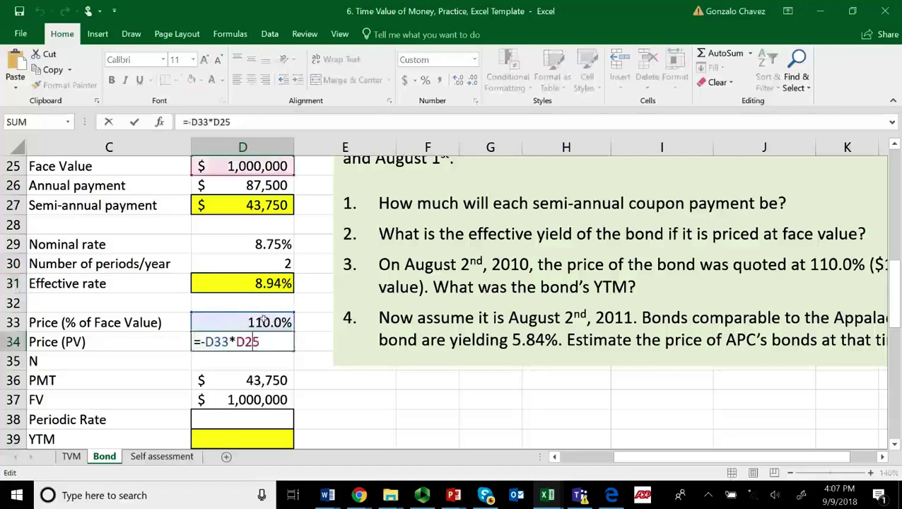
pyautogui.scroll(1, 272, 322)
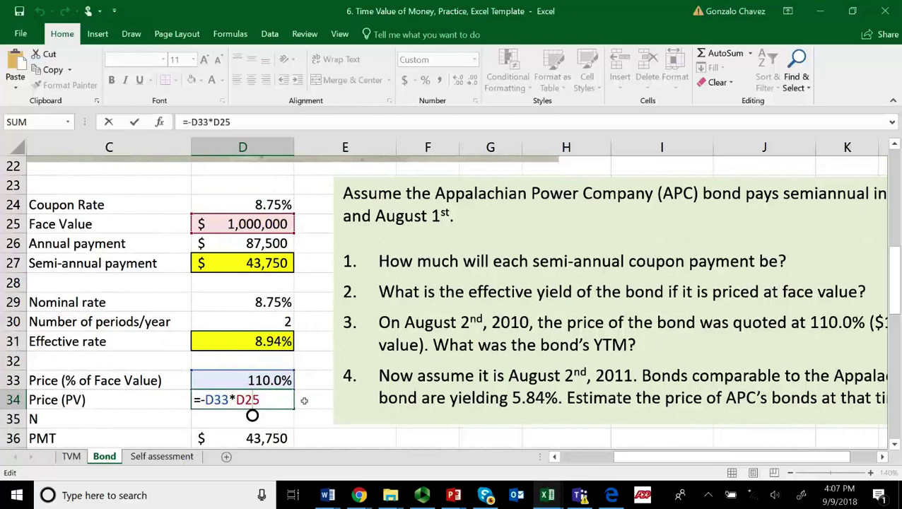
pyautogui.press('Return')
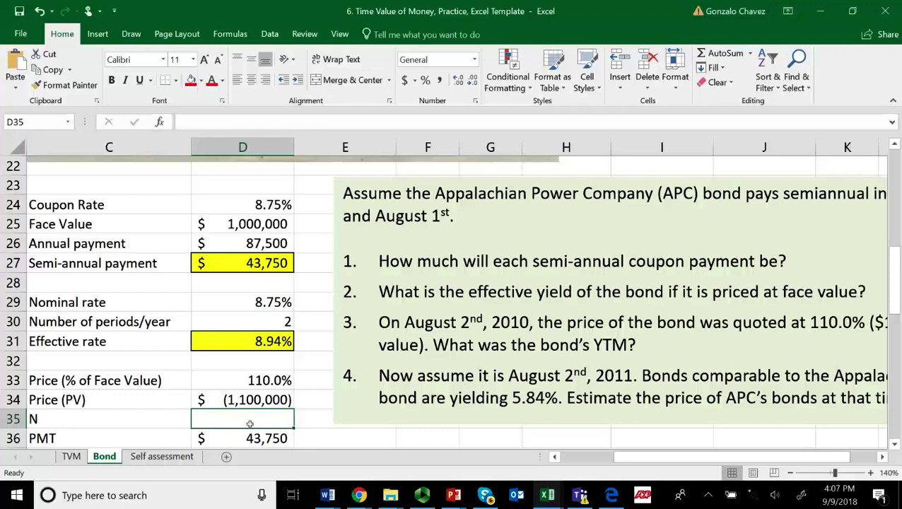
# Inspect the PMT formula in D36 and the semi-annual payment formula in D27.
pyautogui.scroll(-3, 256, 419)
pyautogui.click(243, 380)
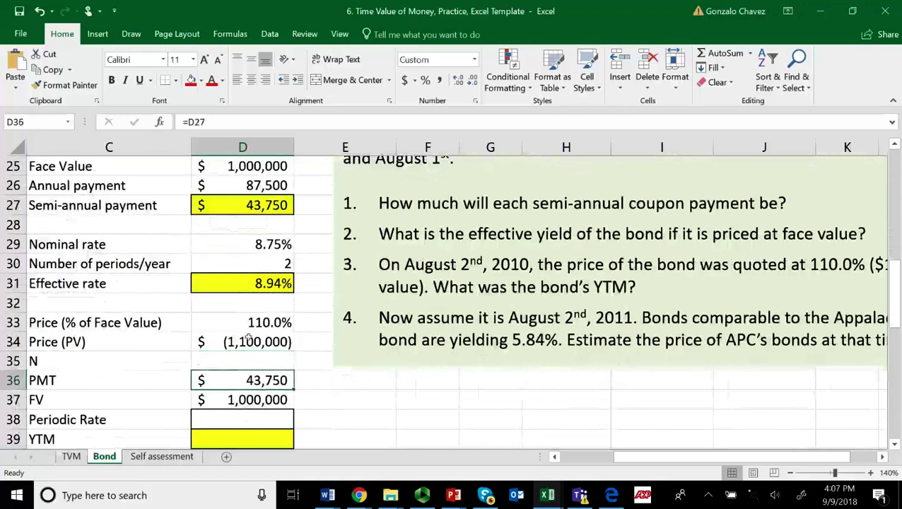
pyautogui.click(250, 209)
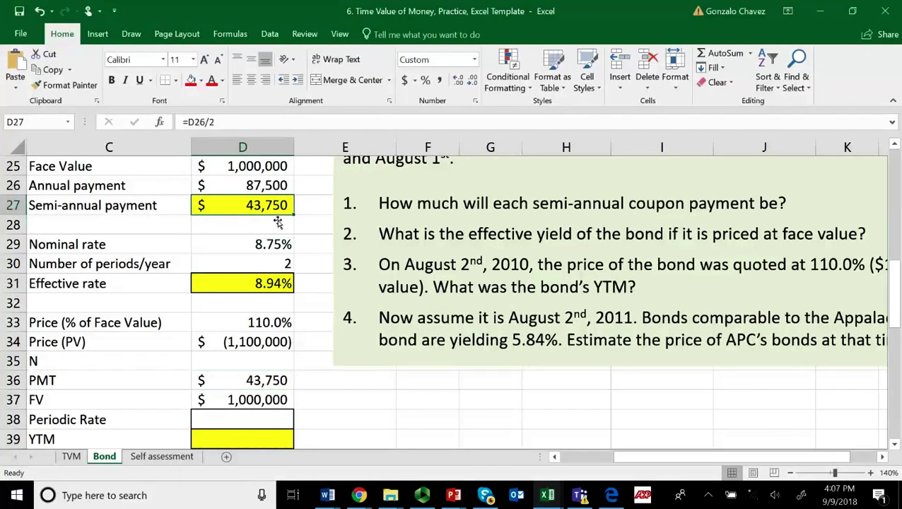
# Examine the bond certificate's maturity date against the quote date in question 3 to work out the remaining semi-annual periods.
pyautogui.click(239, 366)
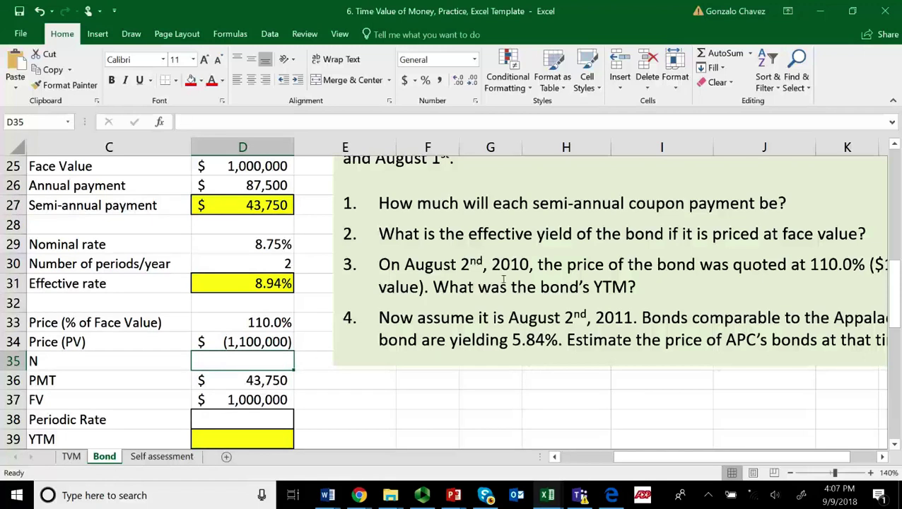
pyautogui.scroll(1, 531, 284)
pyautogui.moveTo(633, 458)
pyautogui.mouseDown()
pyautogui.moveTo(662, 456)
pyautogui.moveTo(640, 457)
pyautogui.mouseUp()
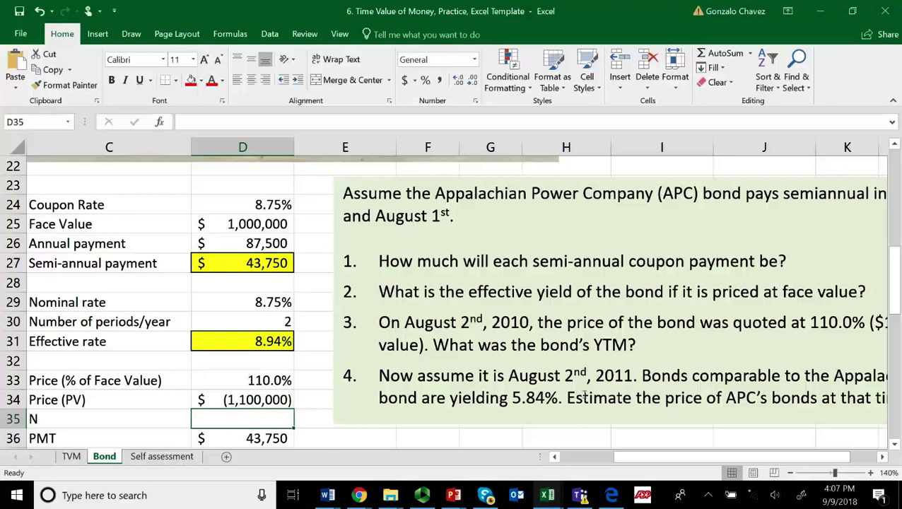
pyautogui.moveTo(675, 457)
pyautogui.mouseDown()
pyautogui.moveTo(701, 457)
pyautogui.moveTo(677, 457)
pyautogui.mouseUp()
pyautogui.scroll(5, 472, 332)
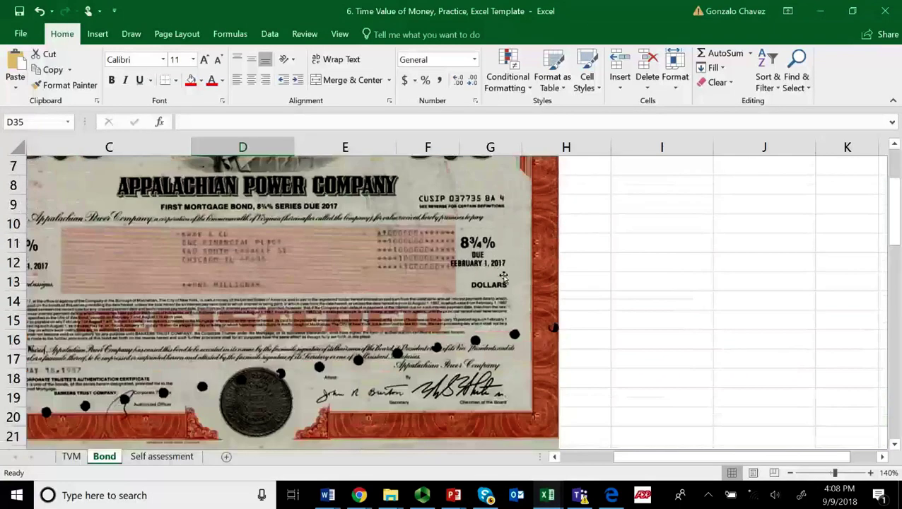
pyautogui.scroll(-2, 592, 359)
pyautogui.scroll(-3, 593, 362)
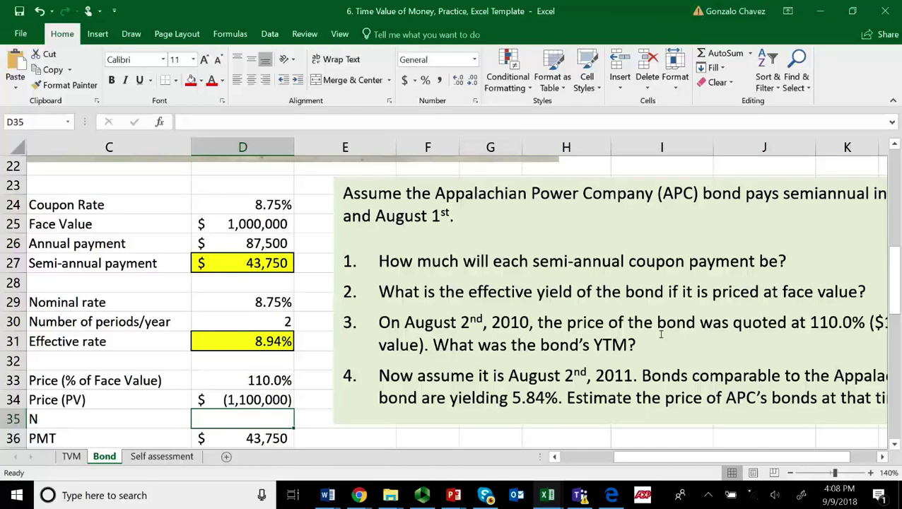
pyautogui.scroll(5, 661, 335)
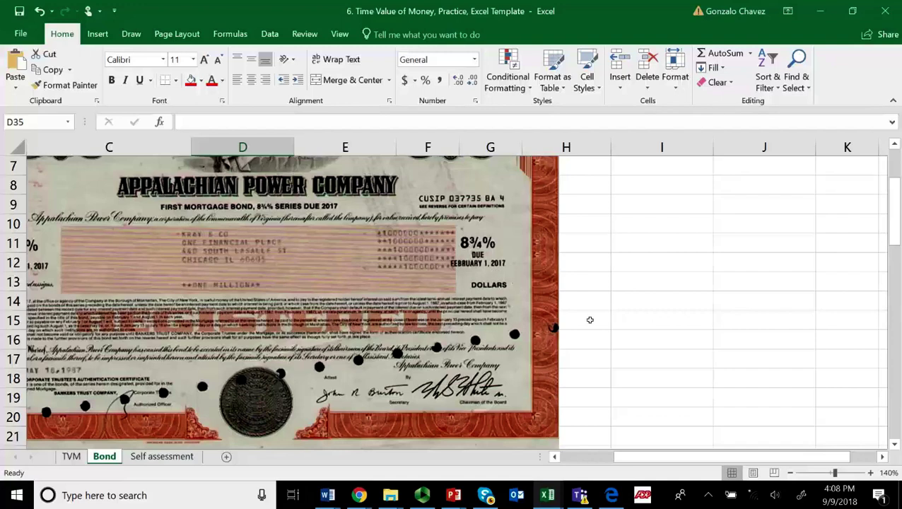
pyautogui.scroll(-5, 589, 318)
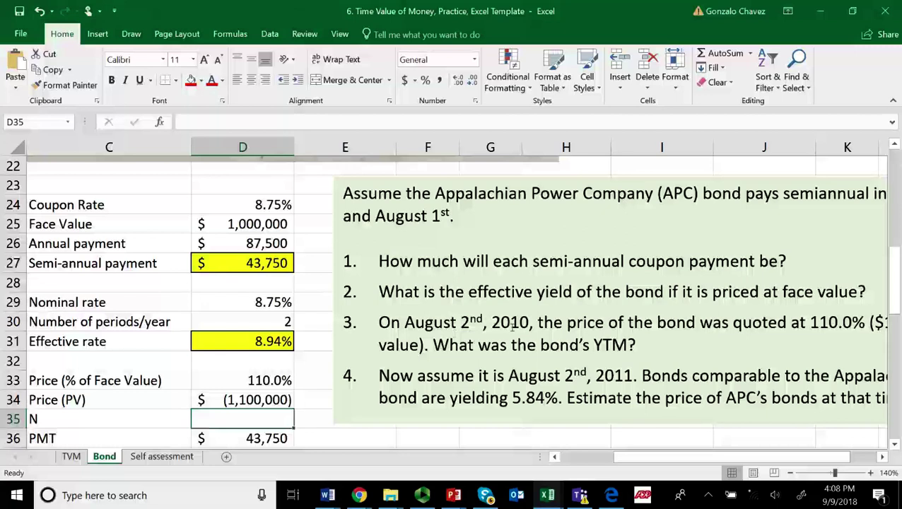
pyautogui.scroll(4, 539, 328)
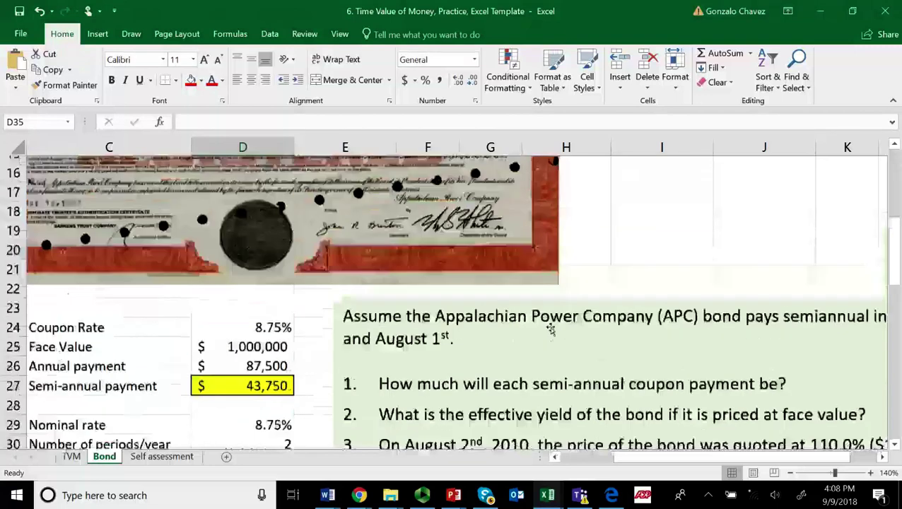
pyautogui.scroll(-4, 496, 357)
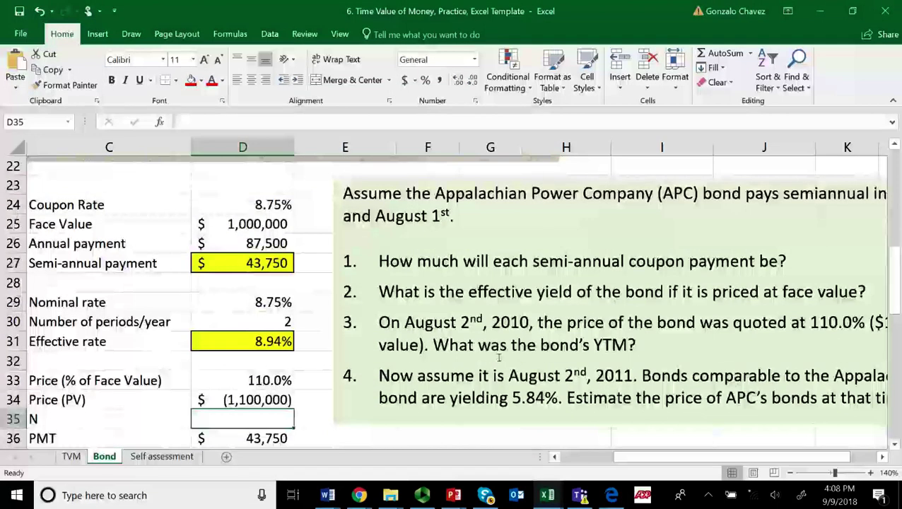
# Enter 13 as the number of periods N in cell D35.
pyautogui.scroll(-1, 302, 348)
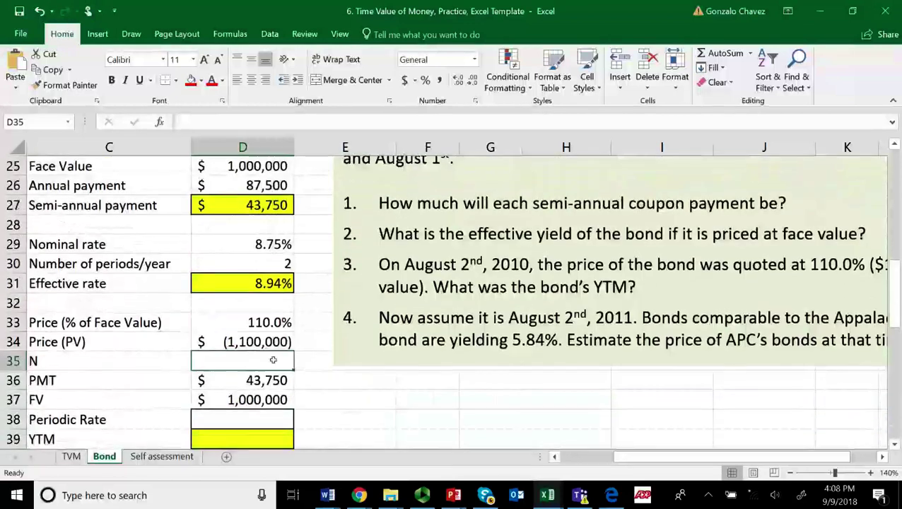
pyautogui.doubleClick(264, 363)
pyautogui.write('13')
pyautogui.press('Tab')
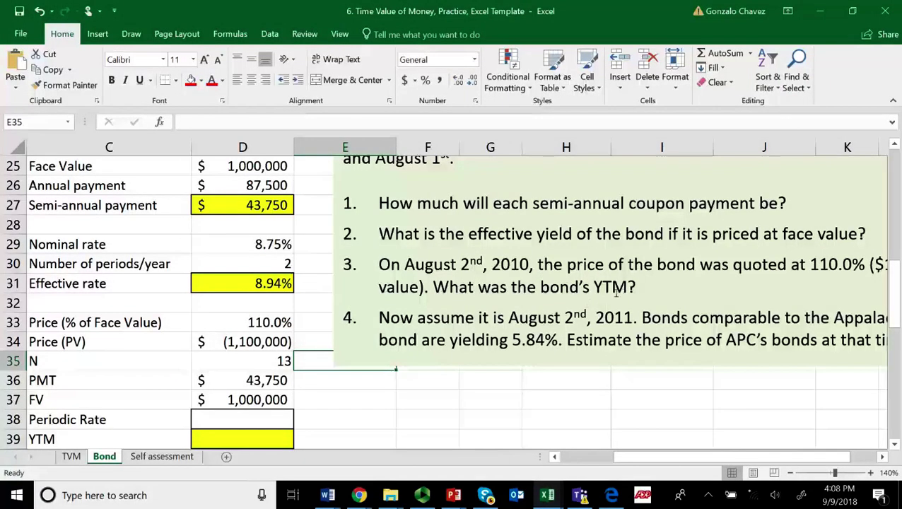
# Review the N, PMT, FV and Price (PV) cells in D34 to D37 as inputs for the rate calculation.
pyautogui.click(283, 360)
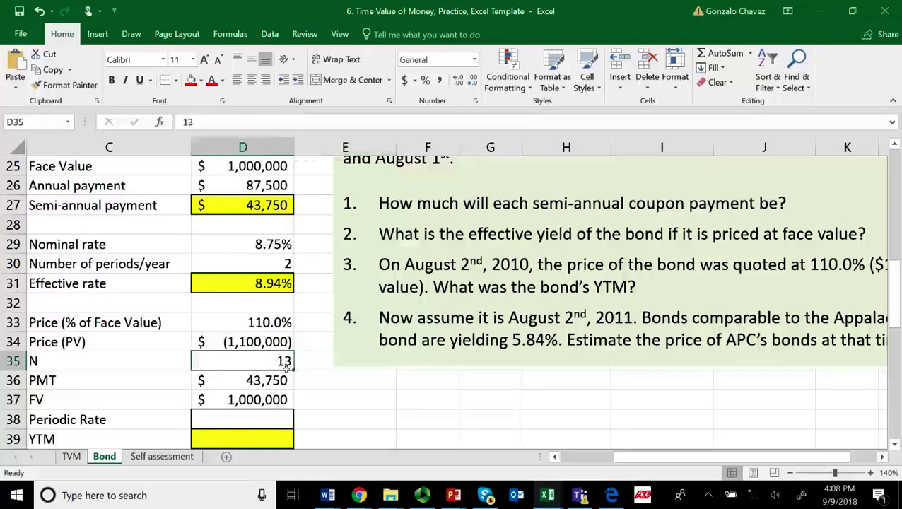
pyautogui.click(274, 382)
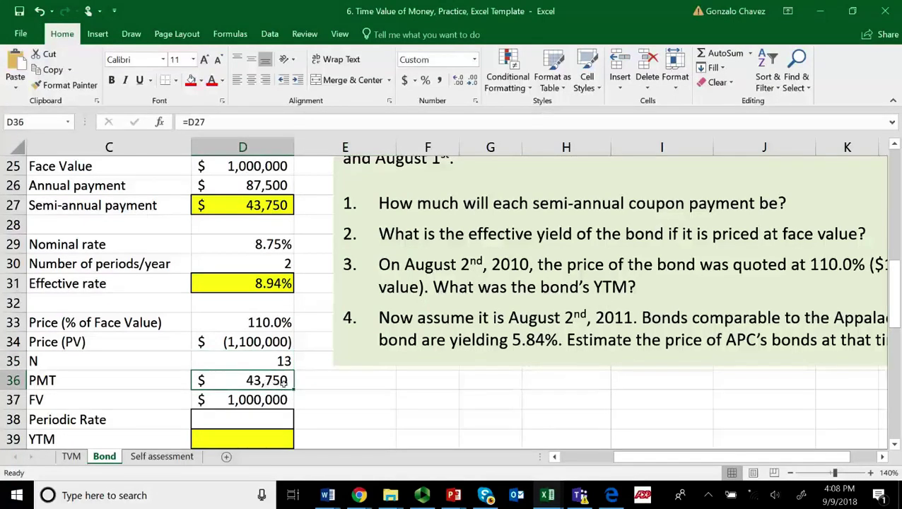
pyautogui.click(258, 403)
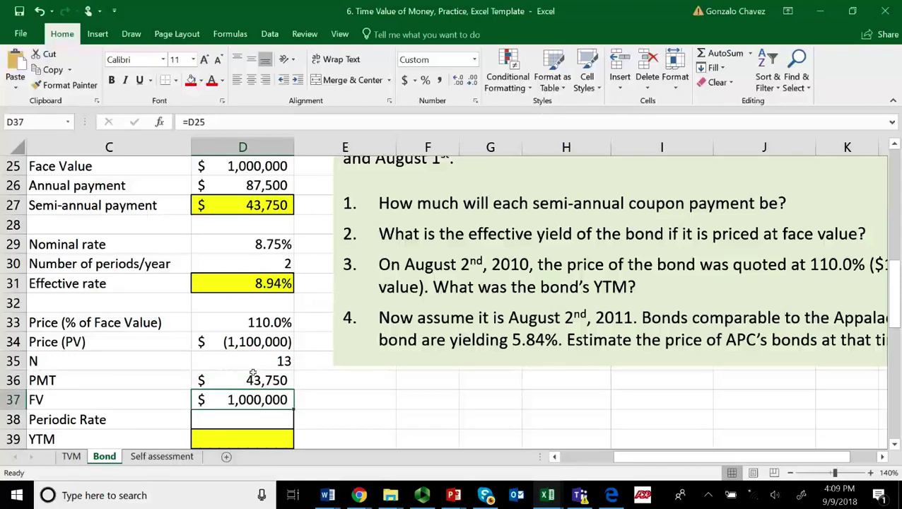
pyautogui.click(254, 347)
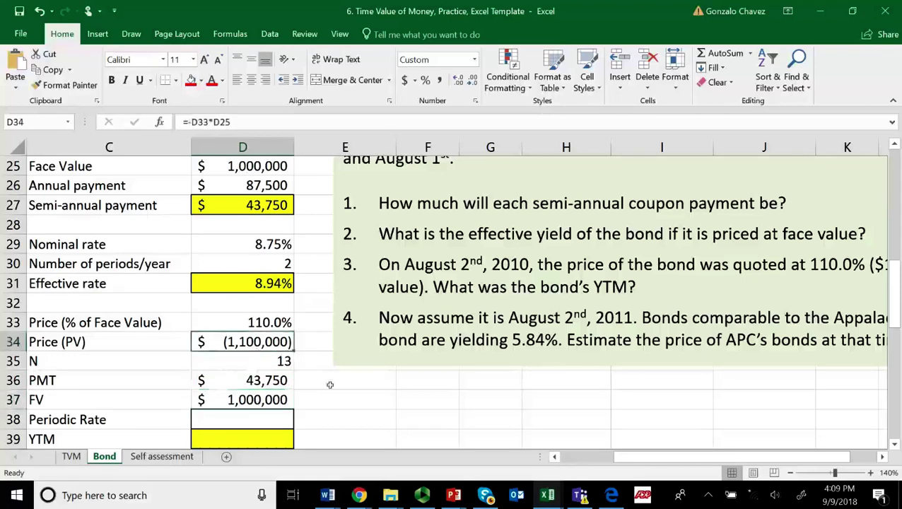
pyautogui.click(242, 368)
pyautogui.click(262, 390)
pyautogui.click(261, 400)
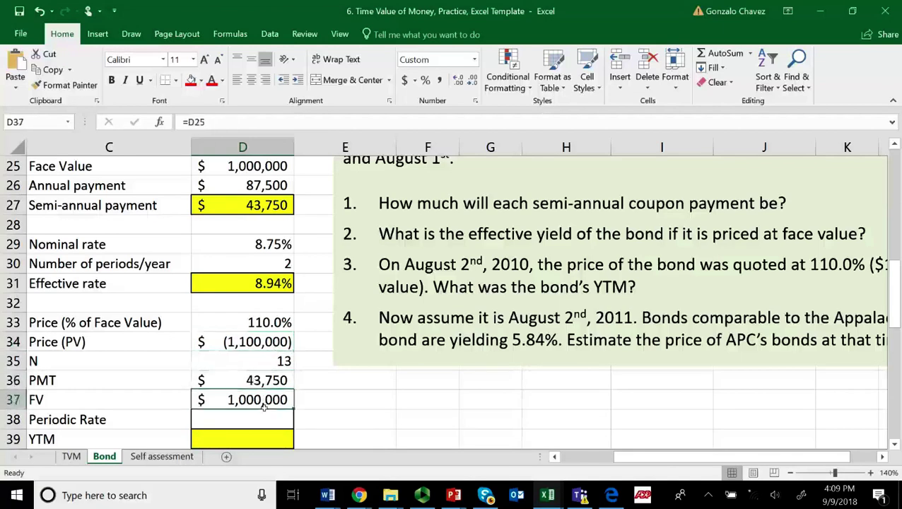
pyautogui.click(238, 344)
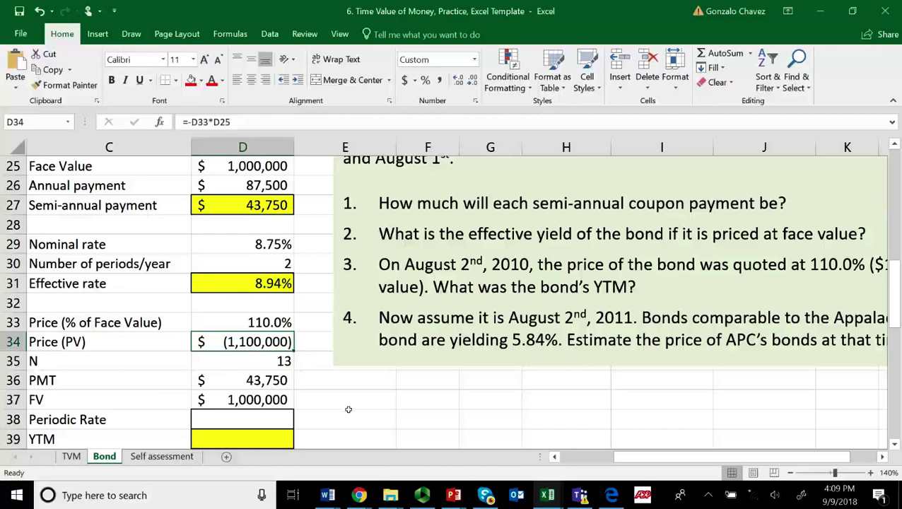
# Calculate the periodic rate in D38 with the RATE function, using D35 as Nper, D36 as Pmt, D34 as Pv and D37 as Fv.
pyautogui.click(243, 421)
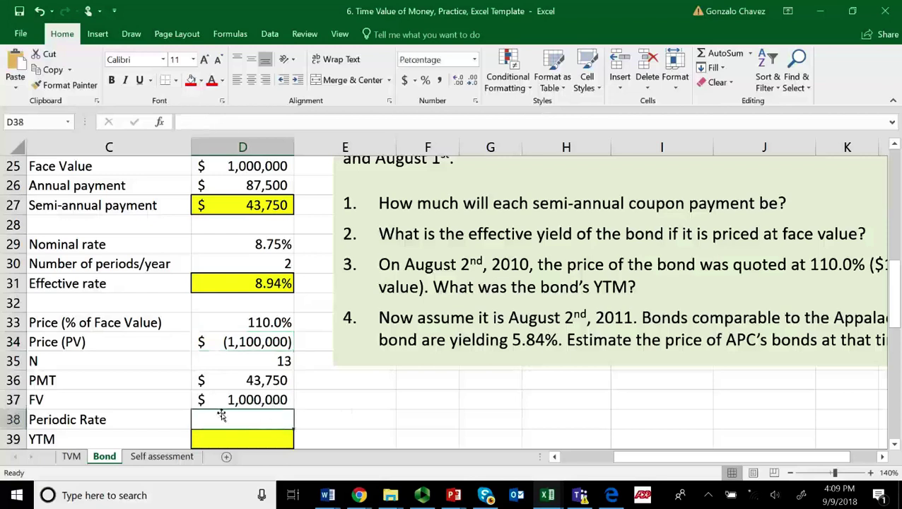
pyautogui.scroll(-1, 323, 432)
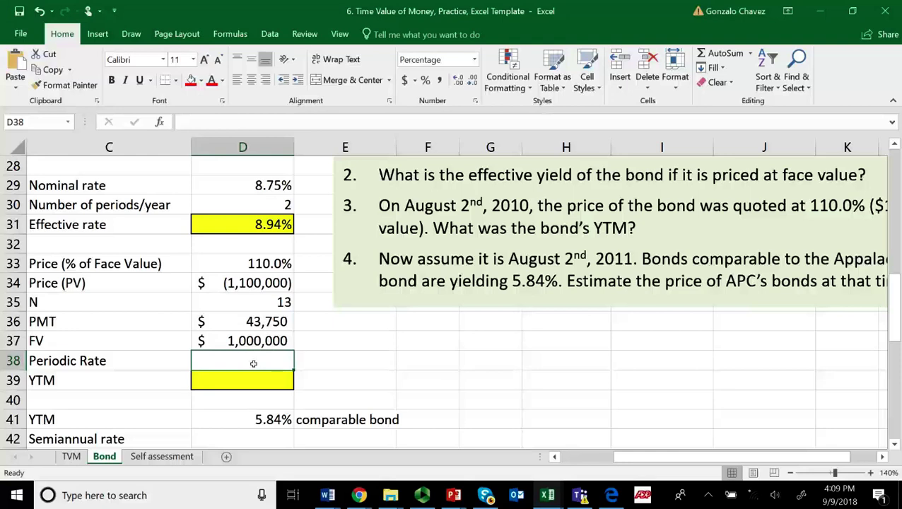
pyautogui.write('=ra')
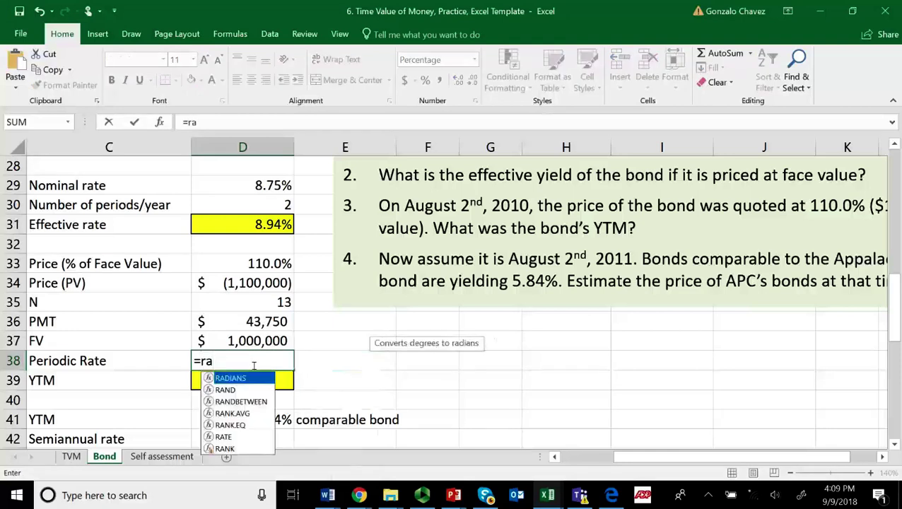
pyautogui.doubleClick(224, 436)
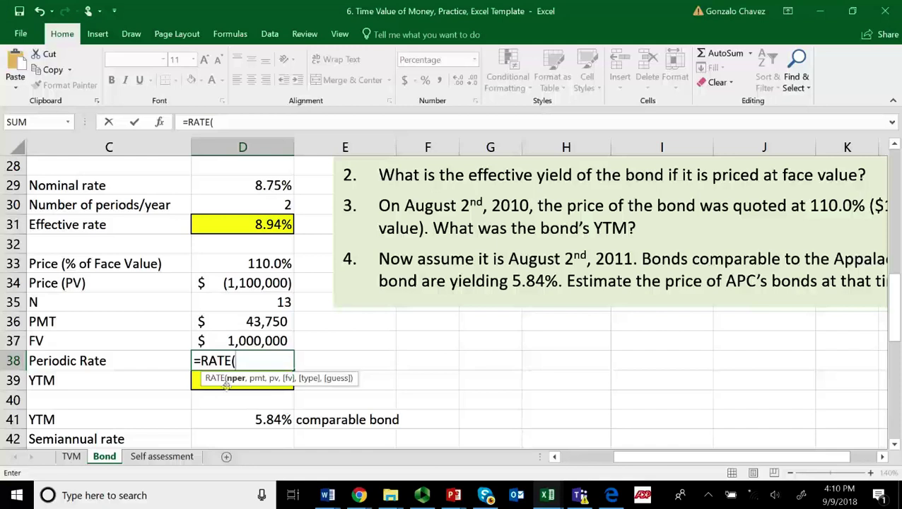
pyautogui.click(158, 122)
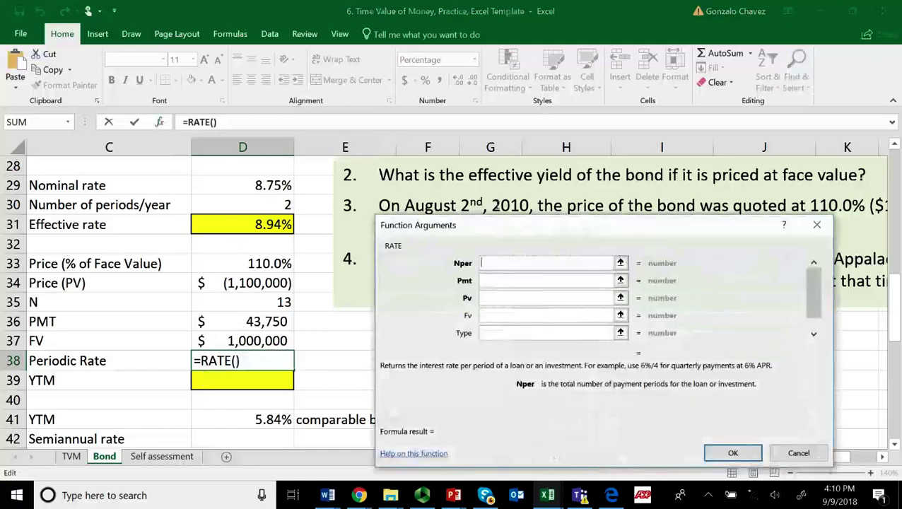
pyautogui.moveTo(515, 227); pyautogui.dragTo(585, 173)
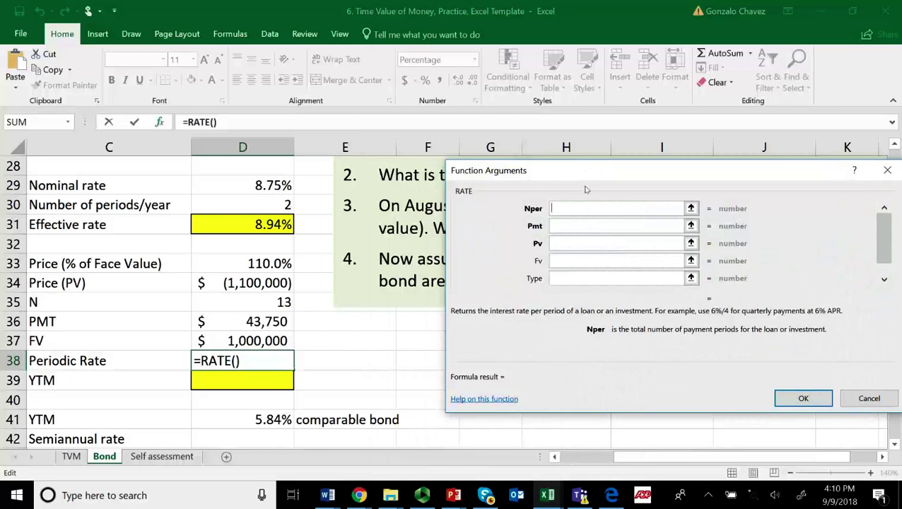
pyautogui.click(277, 302)
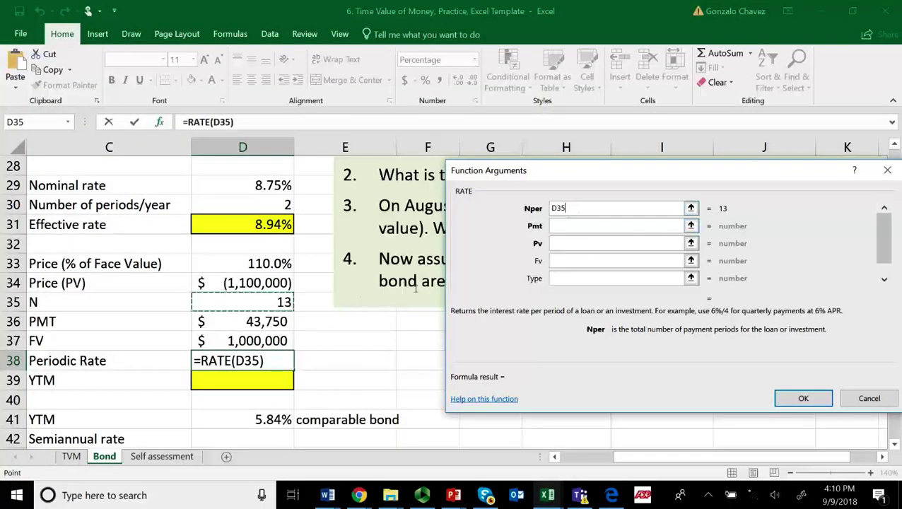
pyautogui.click(571, 231)
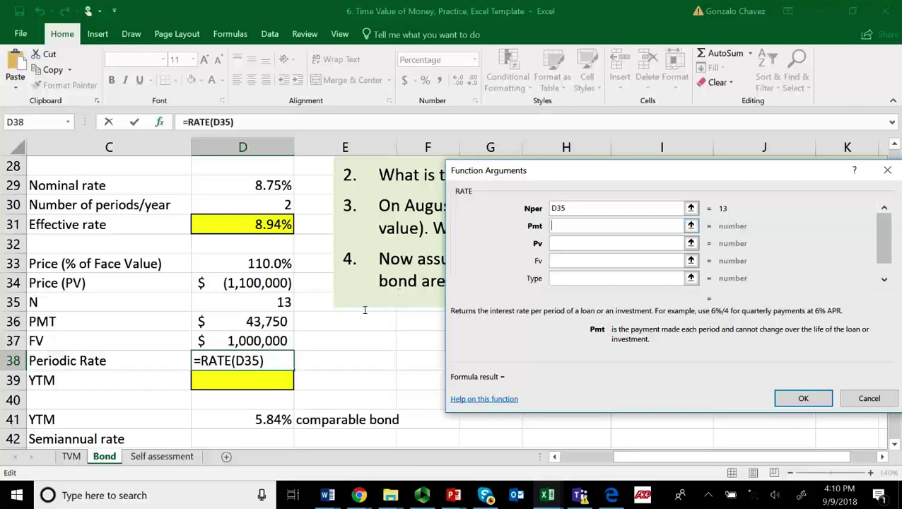
pyautogui.click(266, 321)
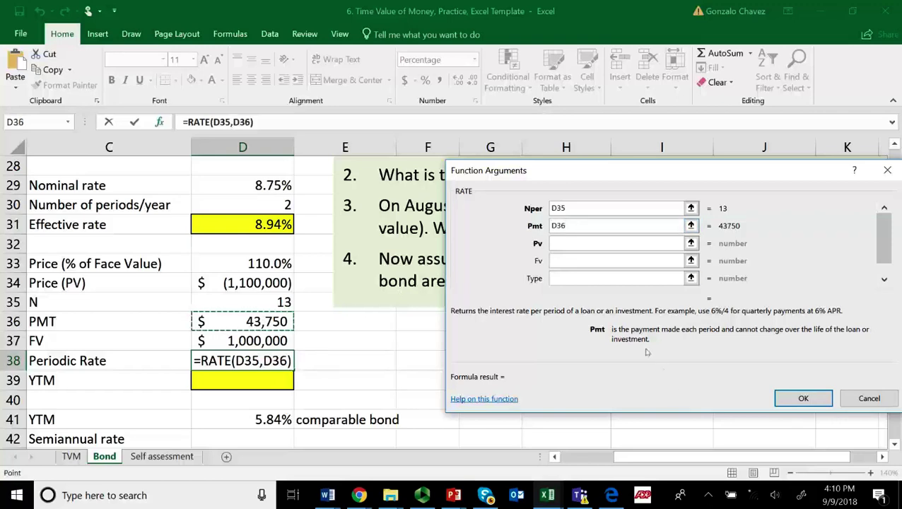
pyautogui.click(571, 249)
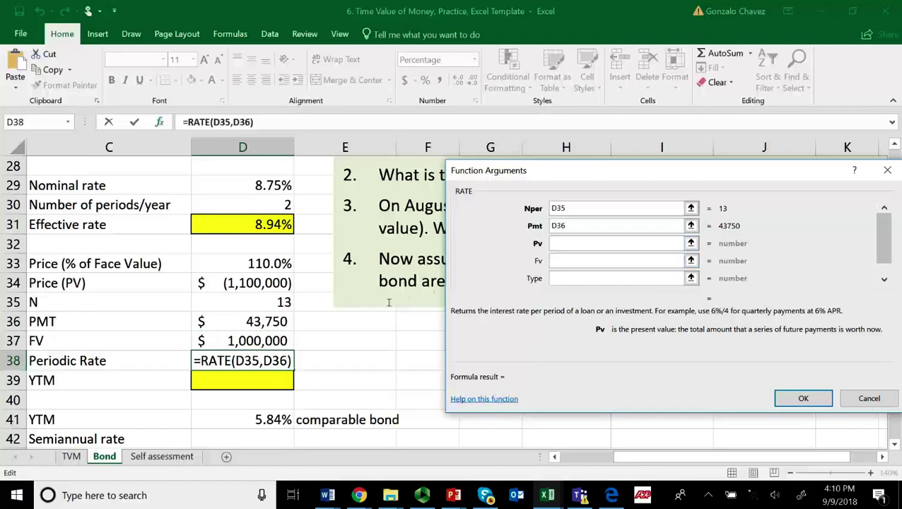
pyautogui.click(241, 284)
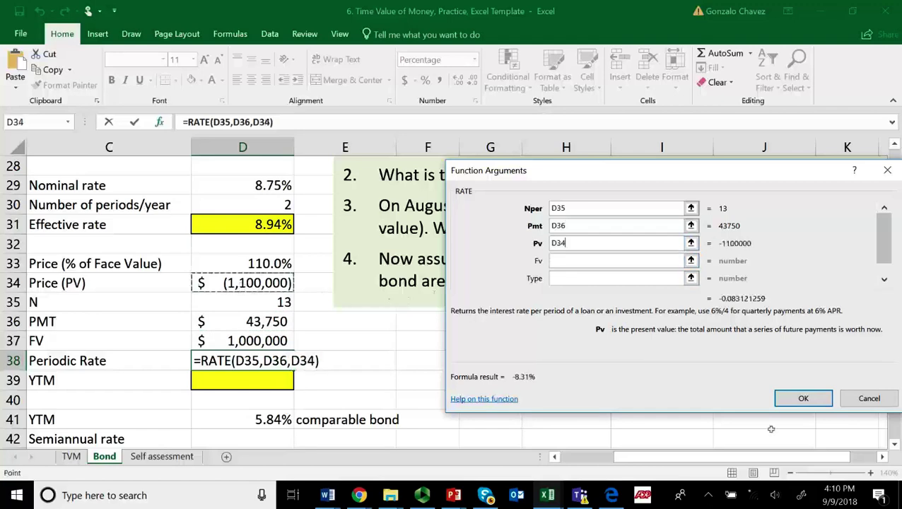
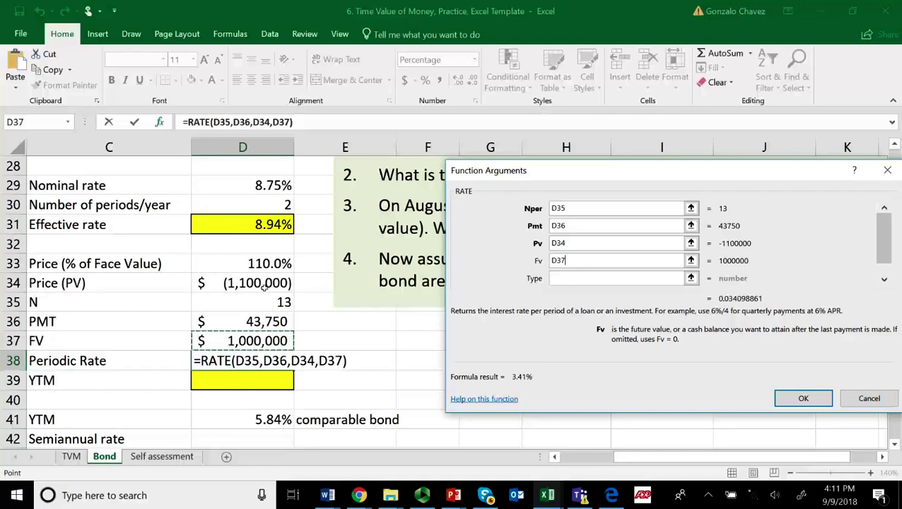
pyautogui.click(805, 399)
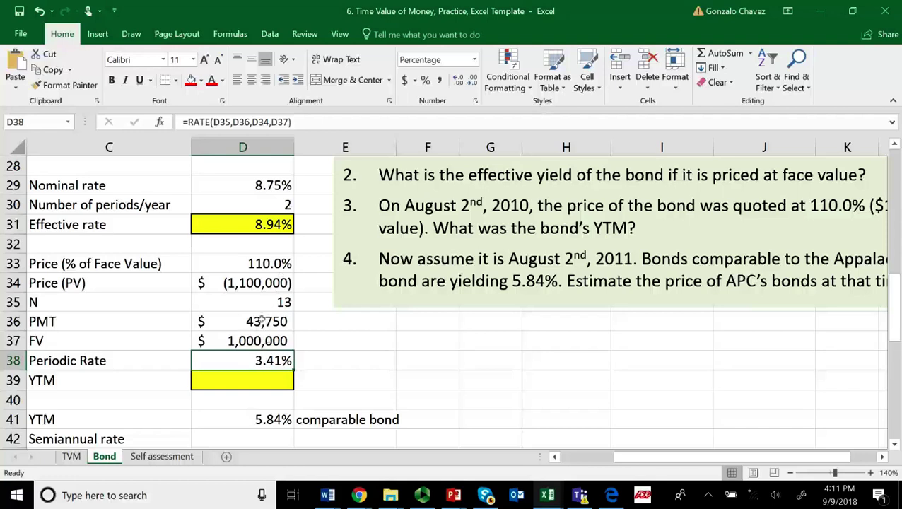
# Calculate the YTM in cell D39 as the periodic rate in D38 multiplied by 2.
pyautogui.click(253, 382)
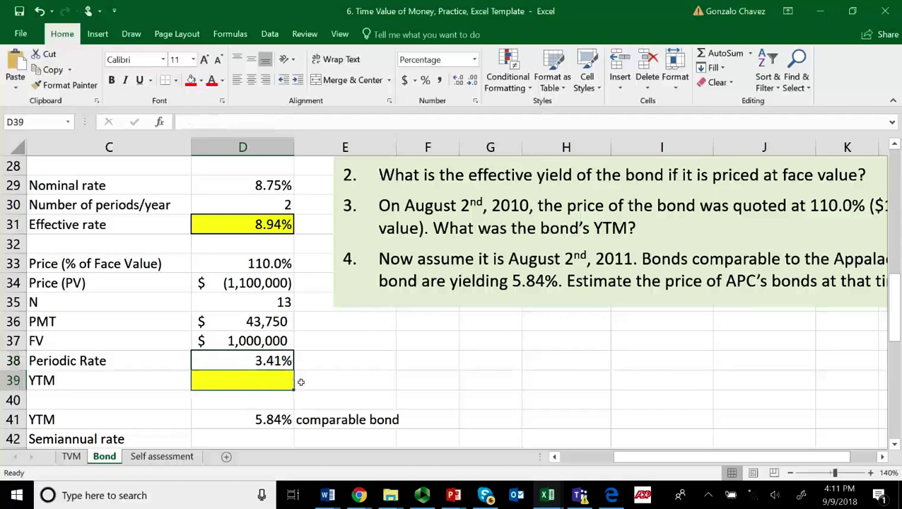
pyautogui.write('=')
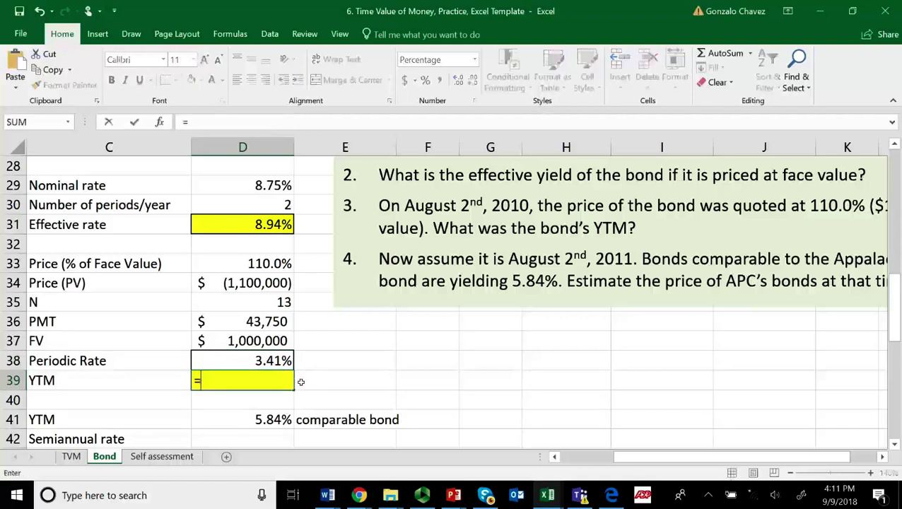
pyautogui.click(277, 365)
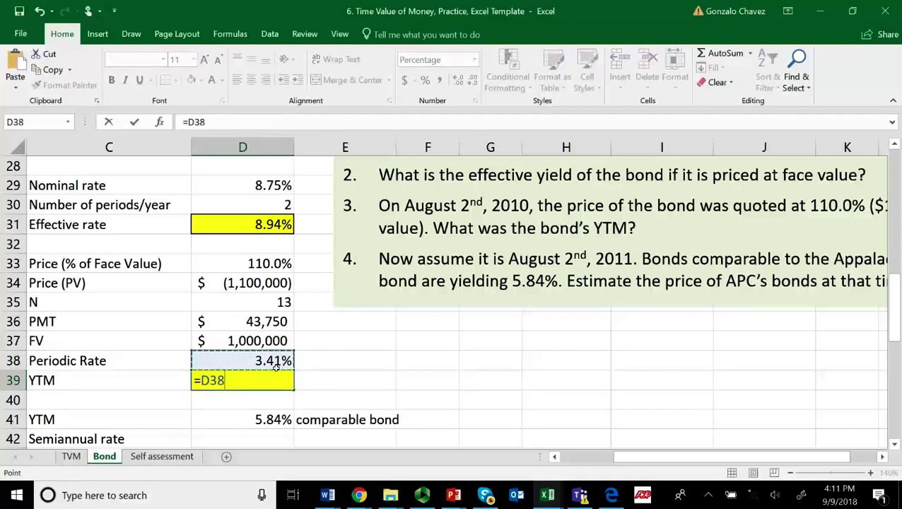
pyautogui.write('*2')
pyautogui.press('Return')
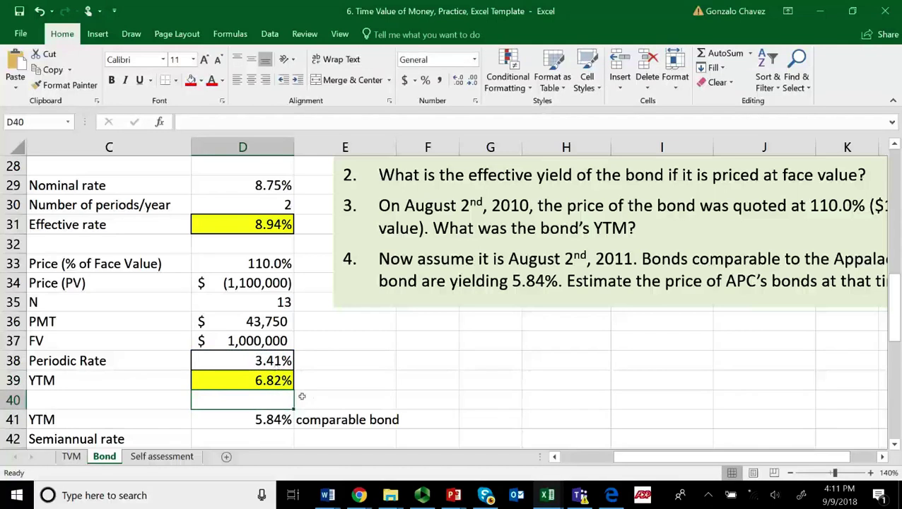
# Compare the YTM in D39 with the nominal rate in D29 and the bond price in D34.
pyautogui.click(287, 383)
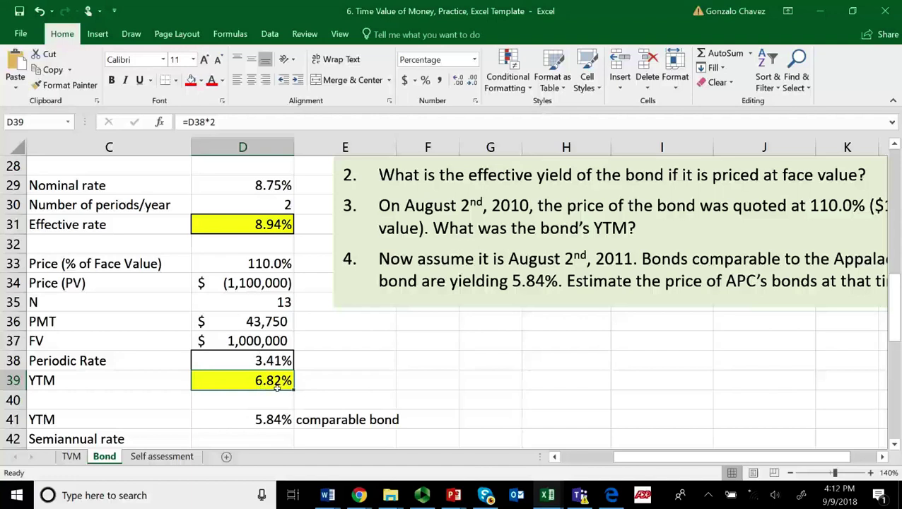
pyautogui.click(269, 183)
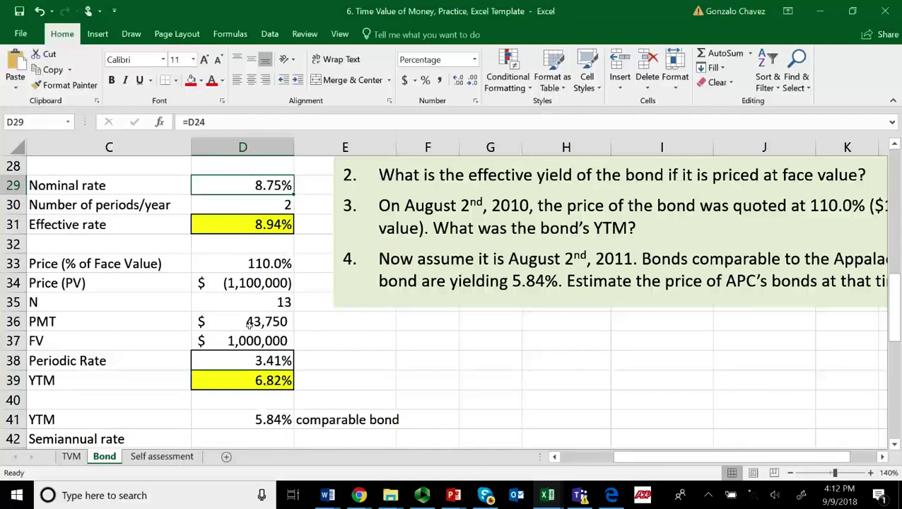
pyautogui.click(256, 285)
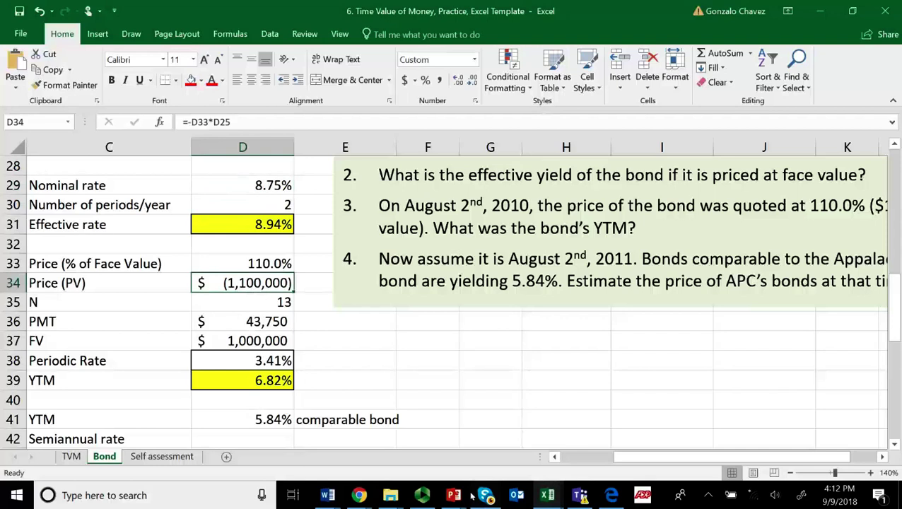
# Read the full text of question 4 about estimating the bond's price on August 2nd, 2011.
pyautogui.moveTo(472, 496)
pyautogui.click(652, 460)
pyautogui.moveTo(652, 460); pyautogui.dragTo(661, 460)
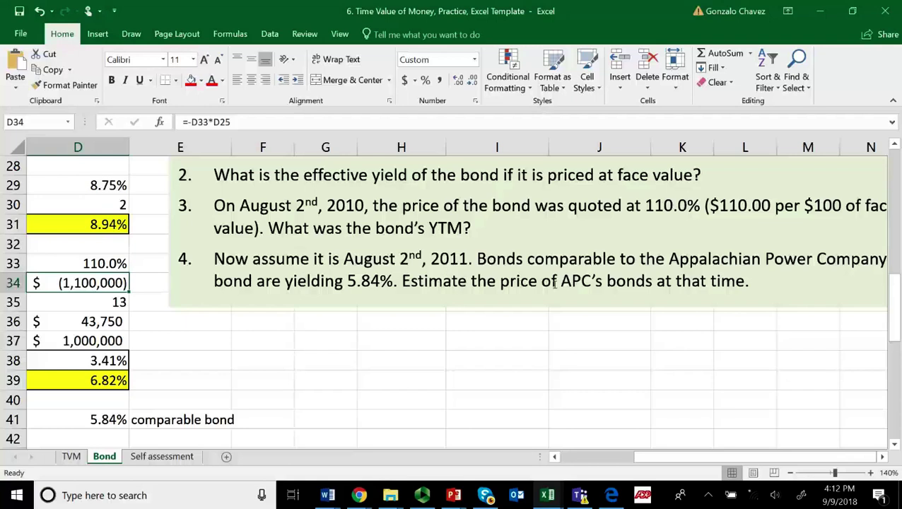
pyautogui.click(696, 459)
pyautogui.moveTo(693, 456); pyautogui.dragTo(636, 458)
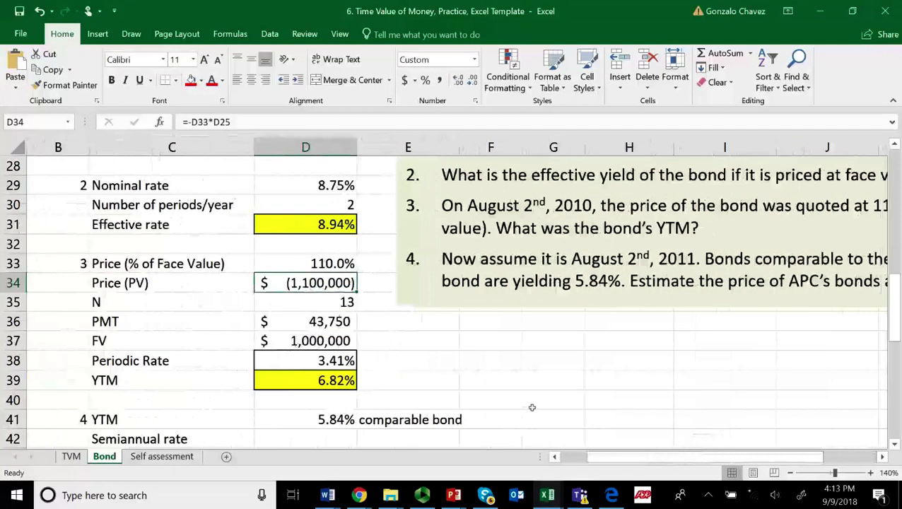
# Review question 4's Price, N, YTM and PMT cells in D41 to D46 as the setup for the price calculation.
pyautogui.scroll(-1, 531, 407)
pyautogui.scroll(-1, 529, 401)
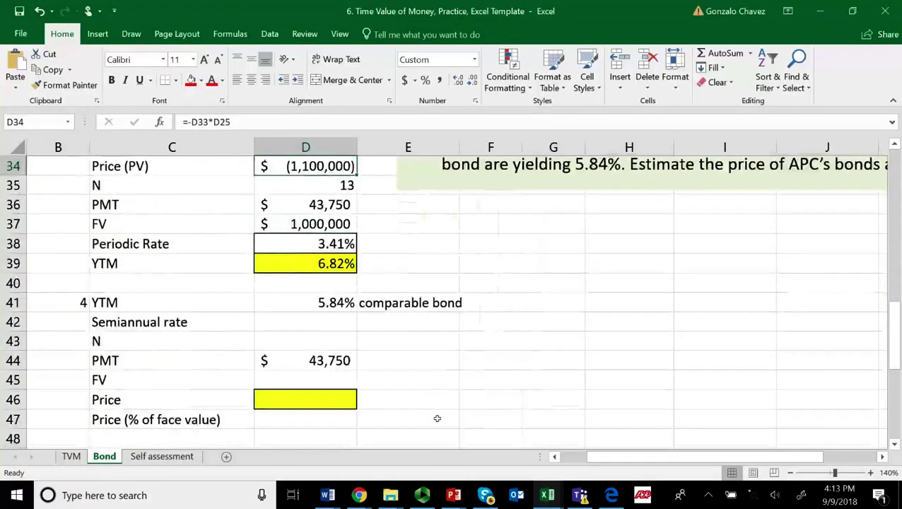
pyautogui.click(297, 403)
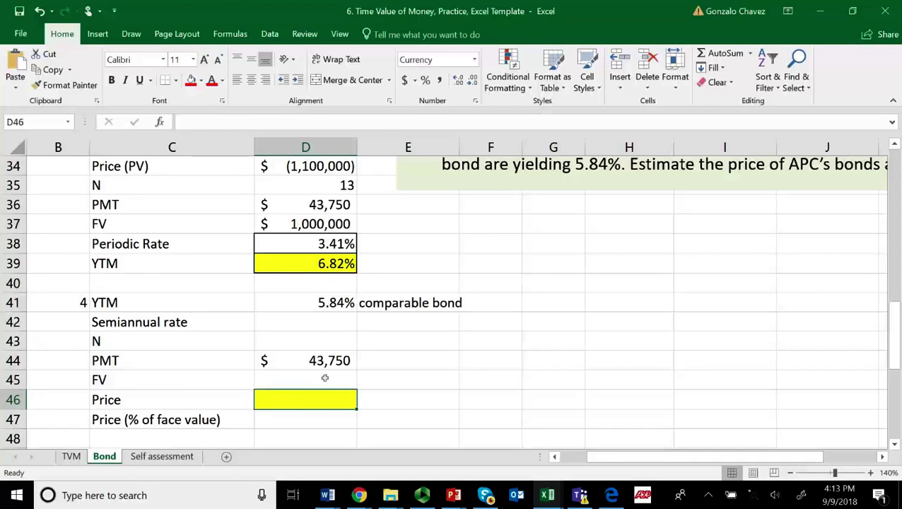
pyautogui.click(317, 341)
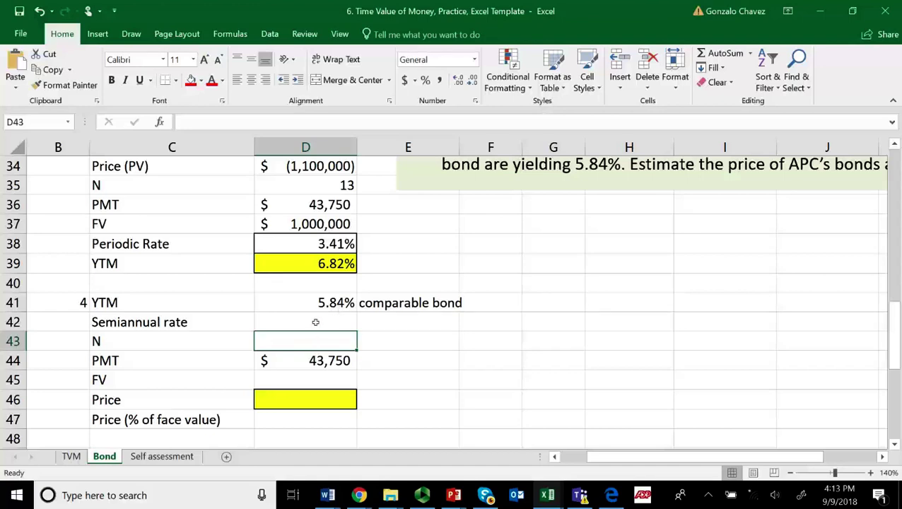
pyautogui.click(328, 302)
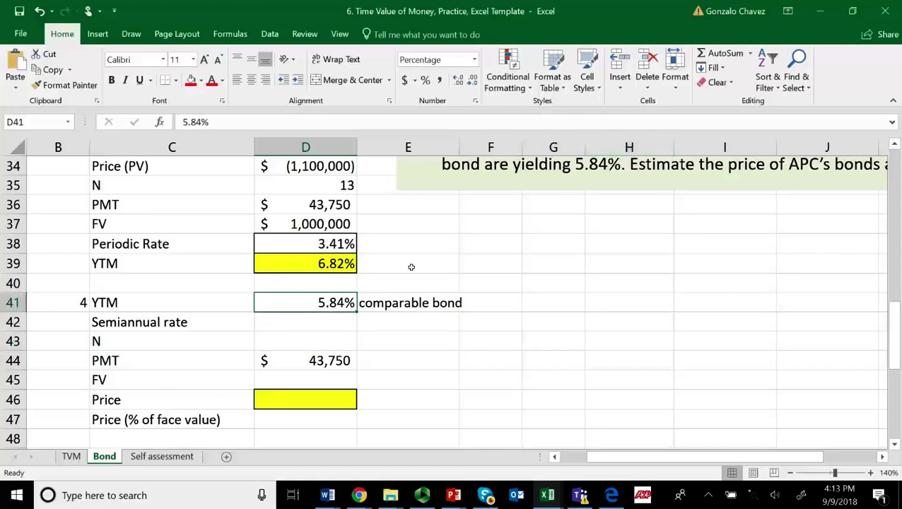
pyautogui.click(319, 364)
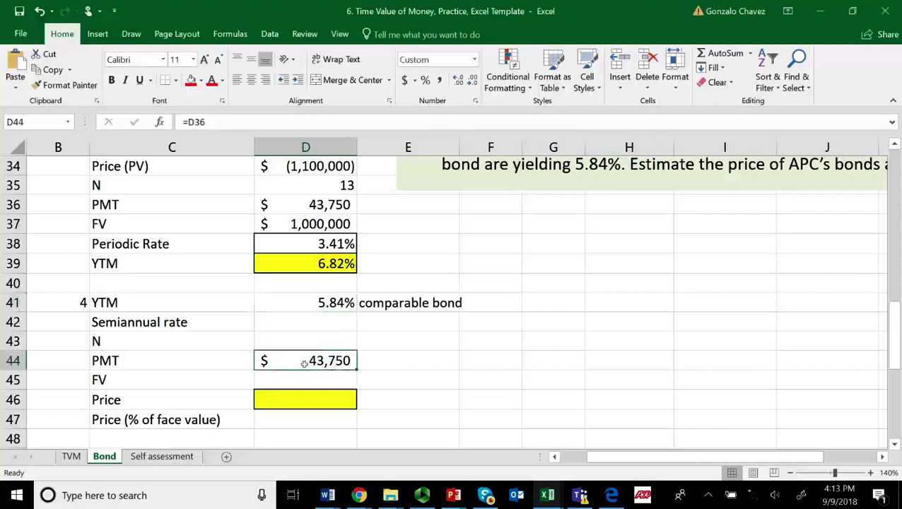
pyautogui.click(315, 342)
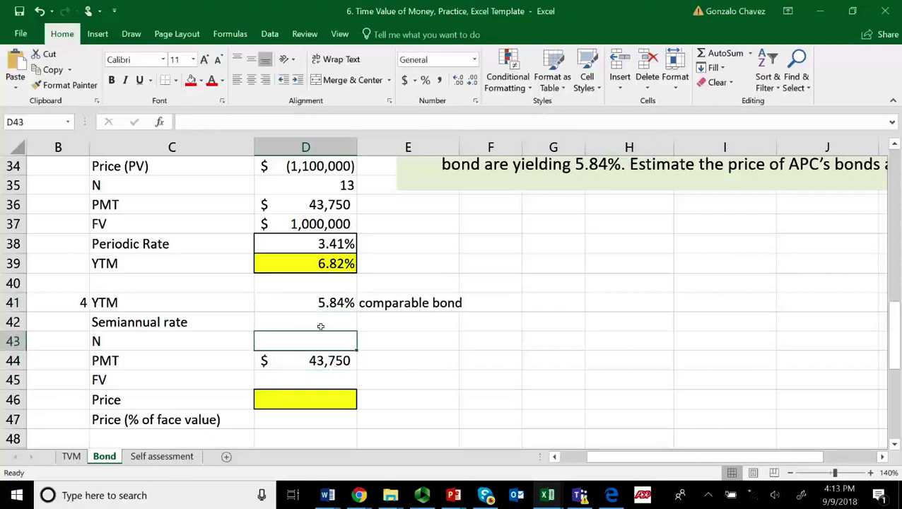
# Calculate the semiannual rate in D42 as the comparable bond's YTM in D41 divided by 2.
pyautogui.click(319, 325)
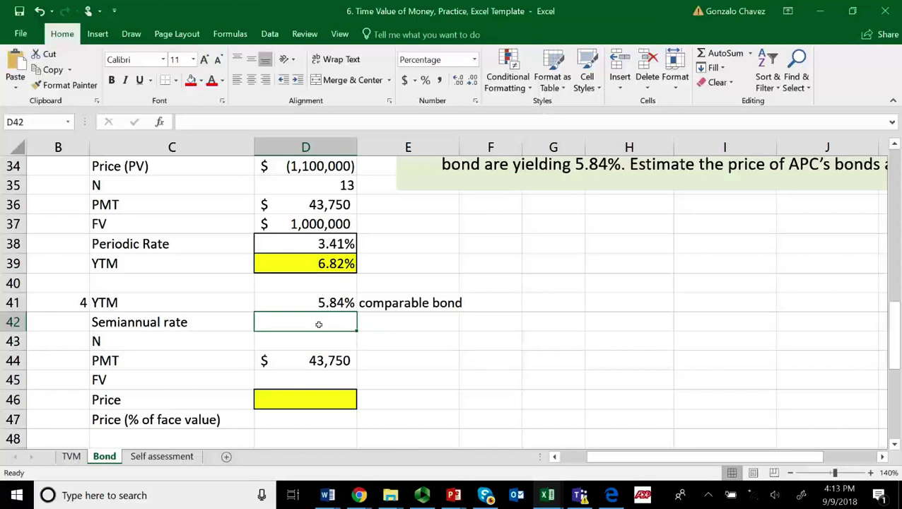
pyautogui.write('=')
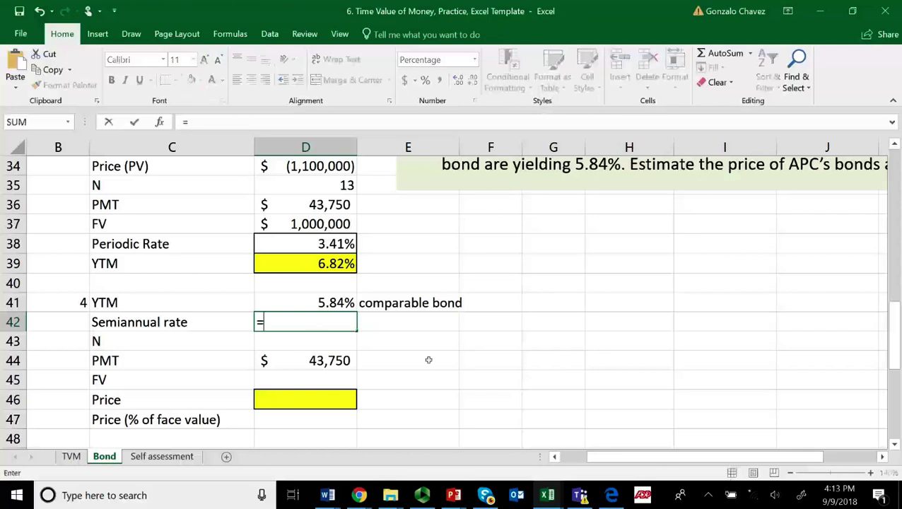
pyautogui.click(332, 305)
pyautogui.write('/2')
pyautogui.press('Return')
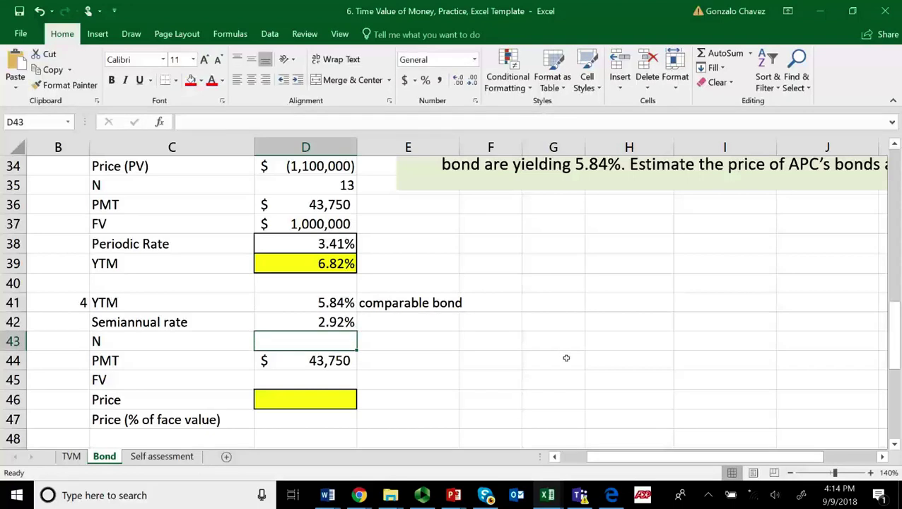
# Enter 11 as the number of periods N for question 4 in cell D43.
pyautogui.scroll(1, 568, 359)
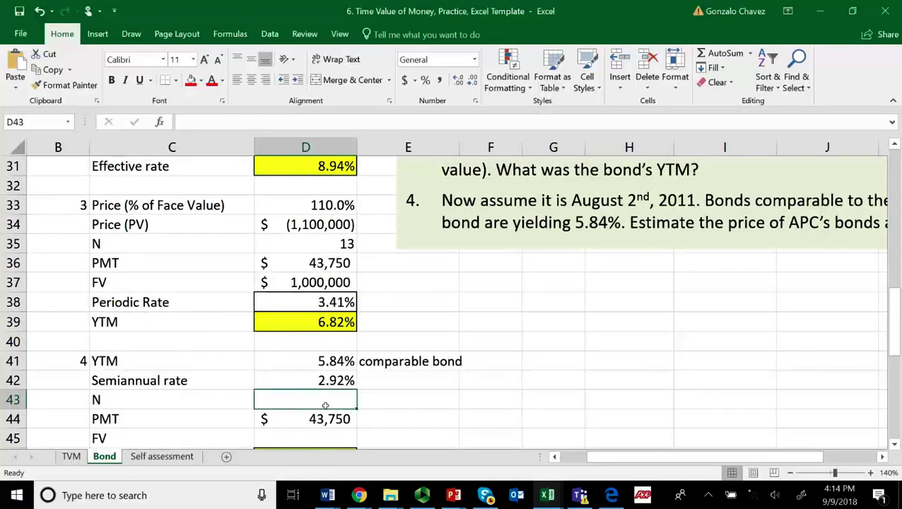
pyautogui.write('11')
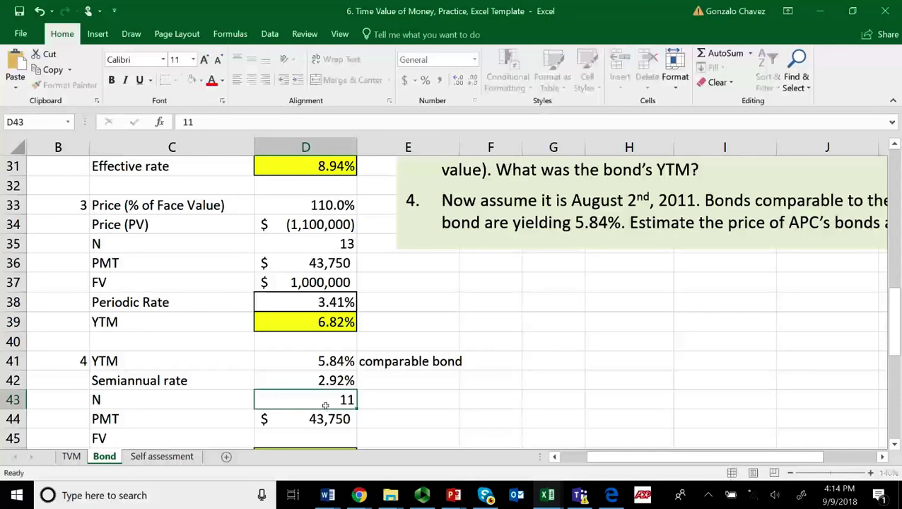
pyautogui.press('Return')
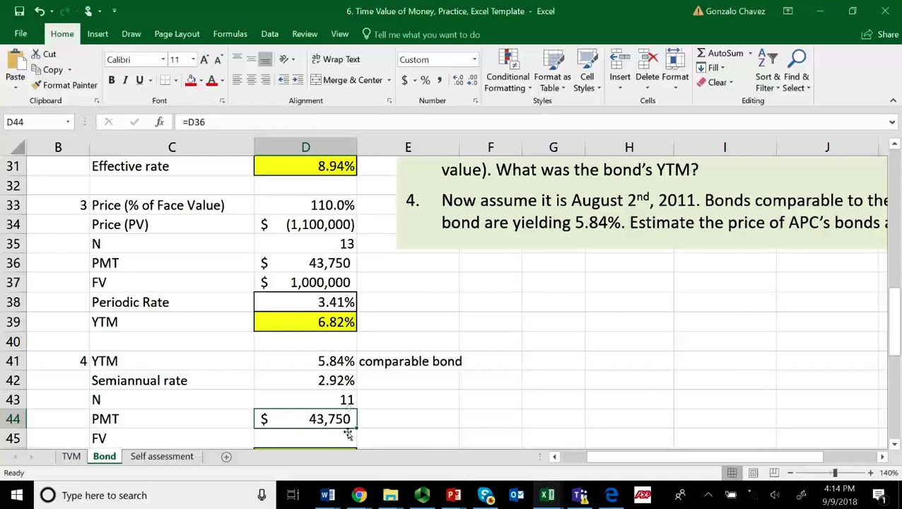
pyautogui.scroll(-1, 368, 427)
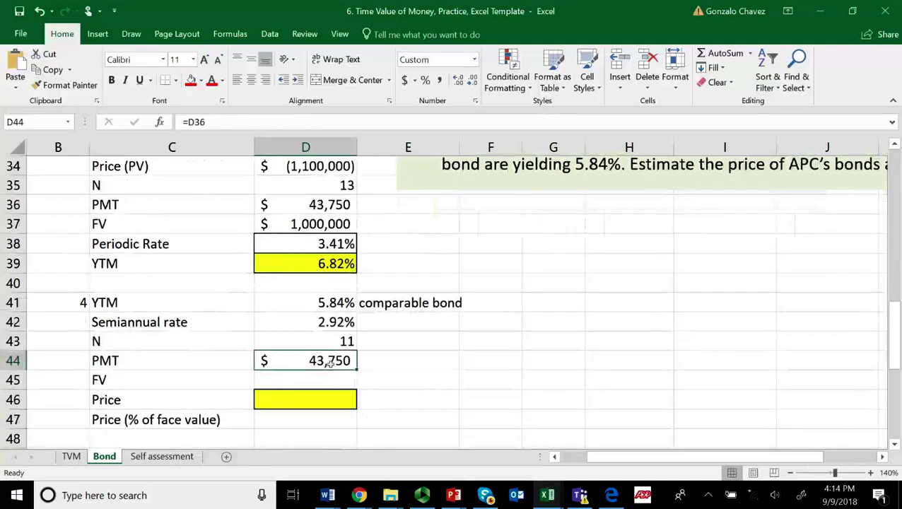
# Link question 4's FV in cell D45 to the bond's face value in D25.
pyautogui.click(322, 382)
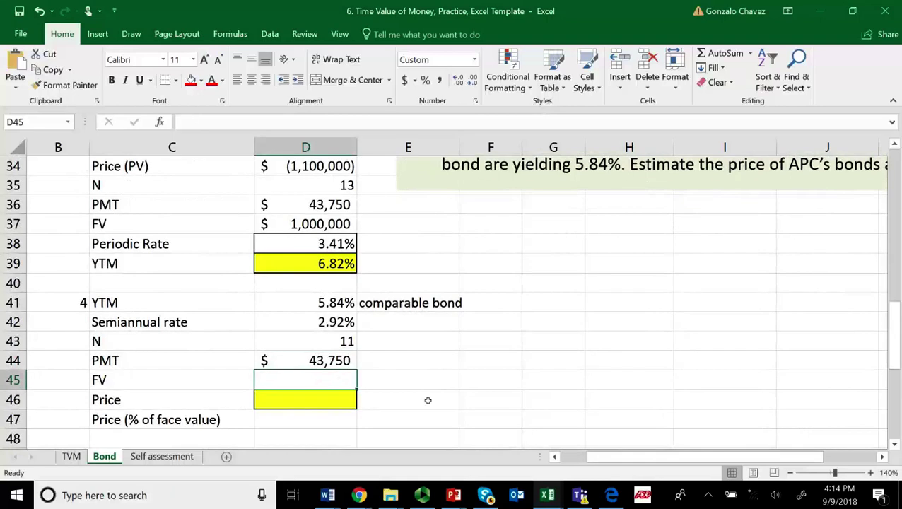
pyautogui.write('=')
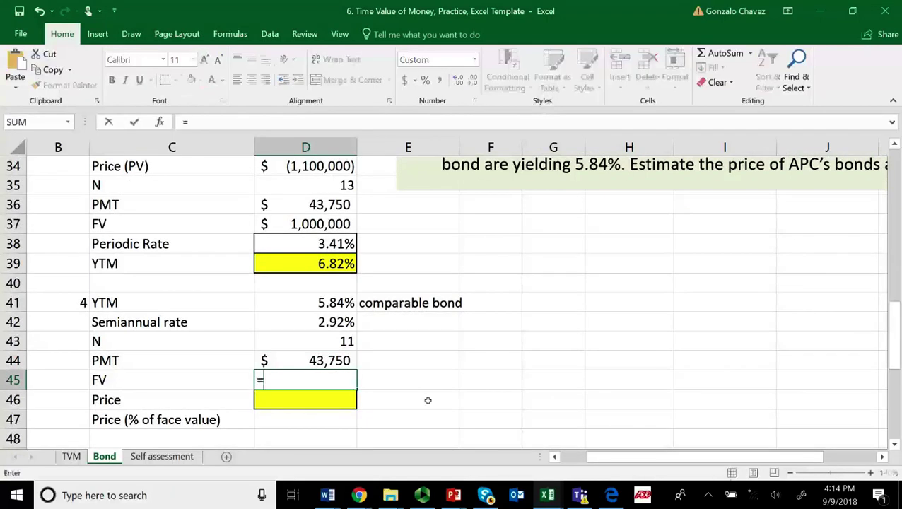
pyautogui.scroll(4, 395, 405)
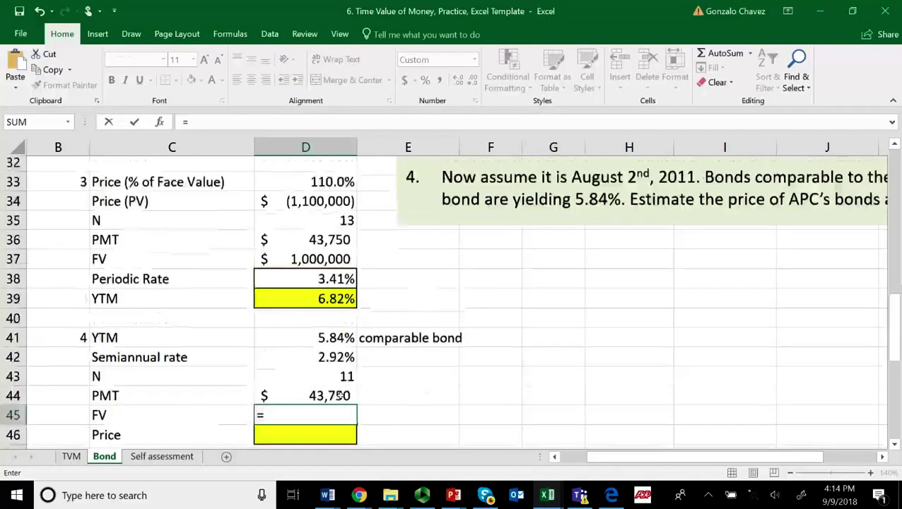
pyautogui.scroll(1, 346, 325)
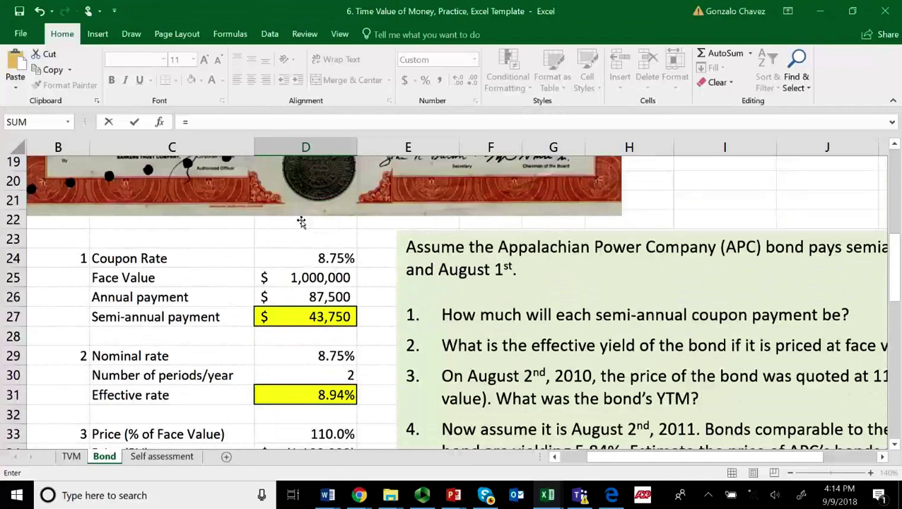
pyautogui.click(305, 282)
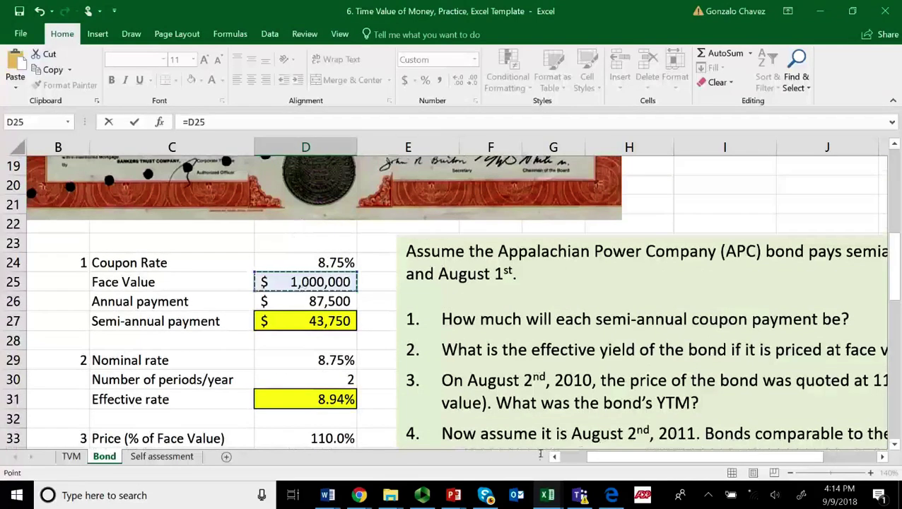
pyautogui.scroll(-5, 539, 451)
pyautogui.press('Return')
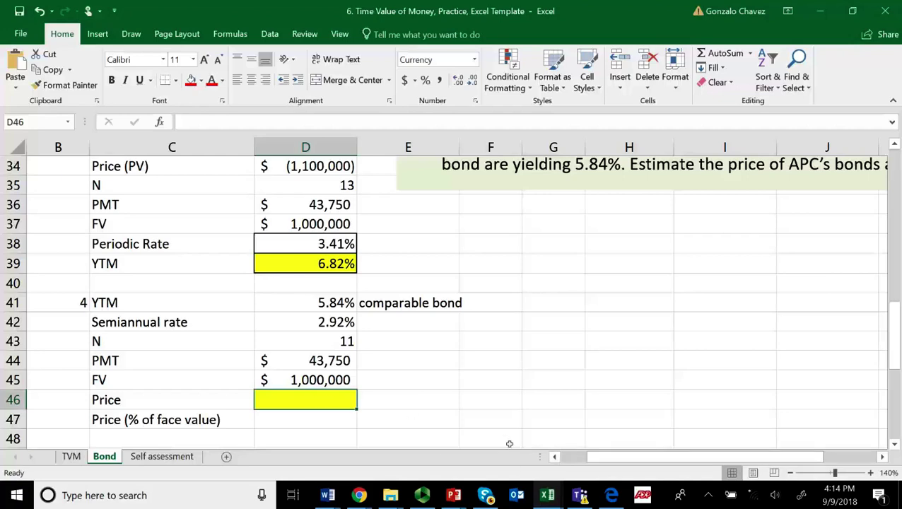
# Begin a PV function in question 4's Price cell D46 and open its function arguments beside the input data.
pyautogui.write('=')
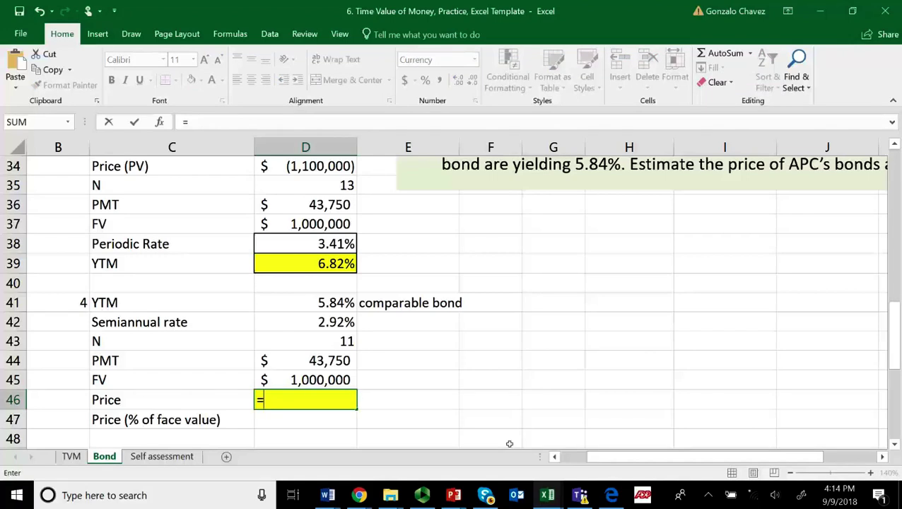
pyautogui.write('pv')
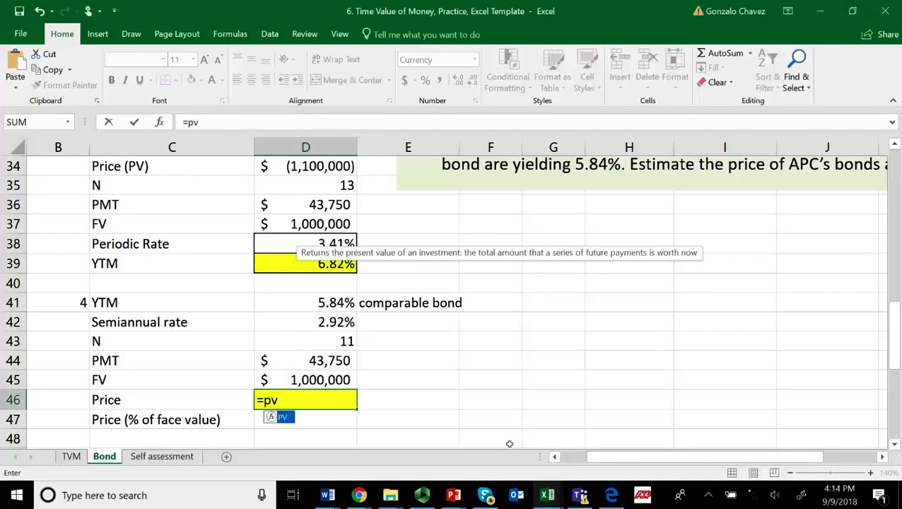
pyautogui.doubleClick(287, 417)
pyautogui.click(160, 122)
pyautogui.moveTo(581, 213); pyautogui.dragTo(592, 224)
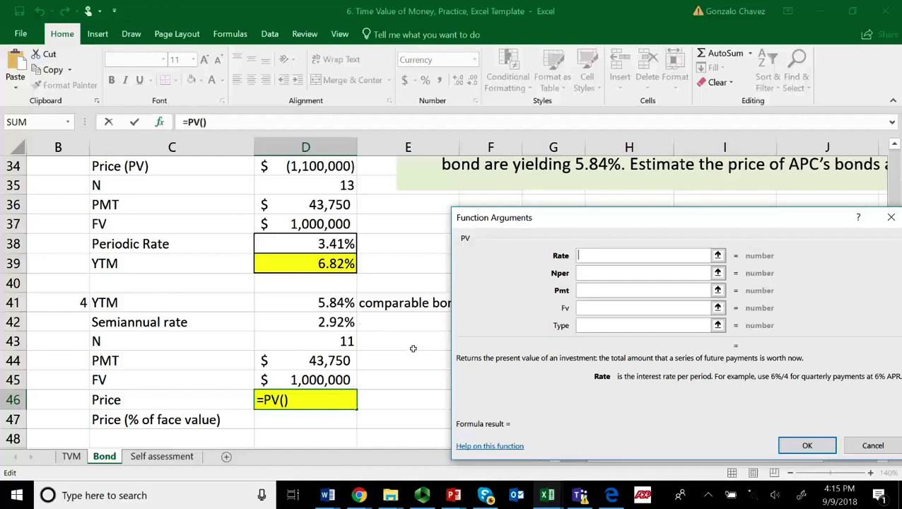
pyautogui.scroll(2, 412, 349)
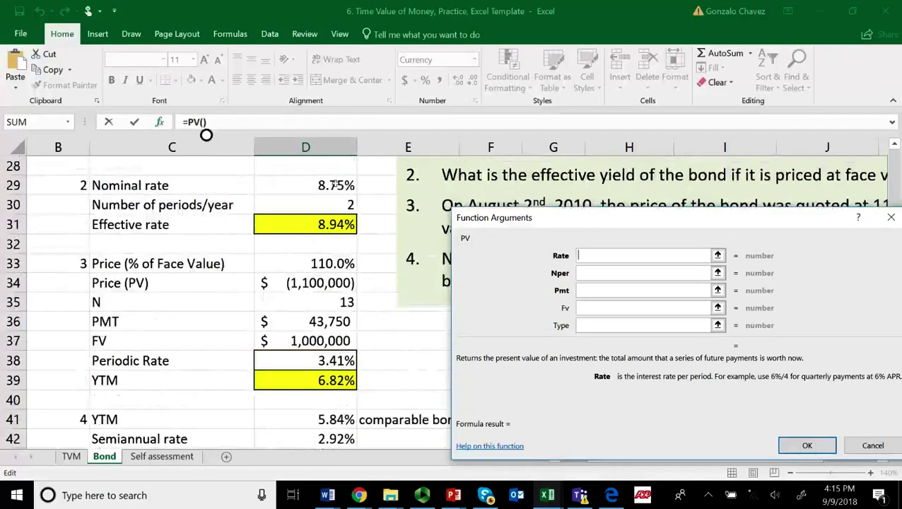
pyautogui.scroll(-2, 379, 336)
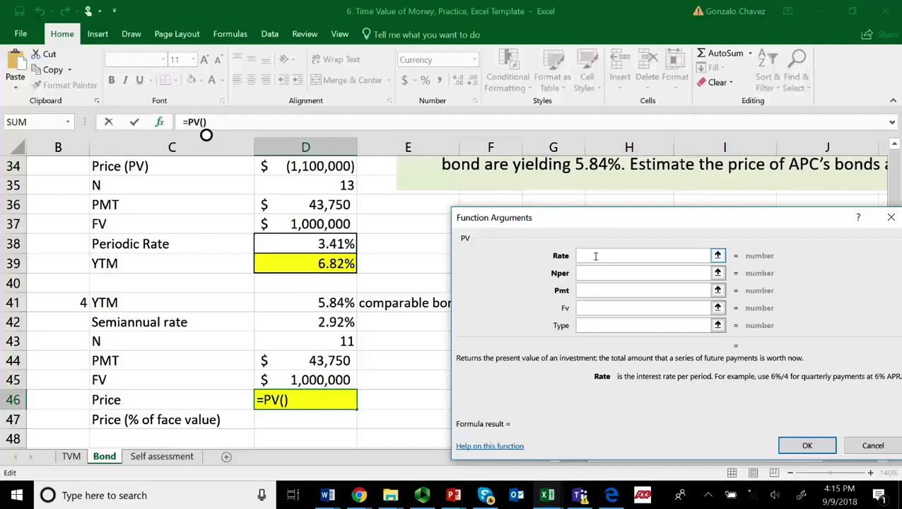
# Complete the PV arguments with Rate D42, Nper D43, Pmt D44 and Fv D45 to calculate the bond price.
pyautogui.click(326, 324)
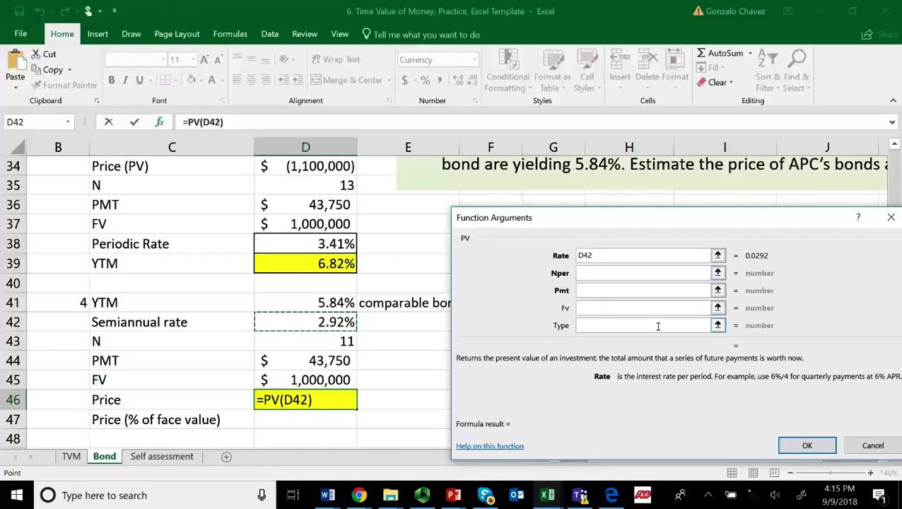
pyautogui.click(599, 278)
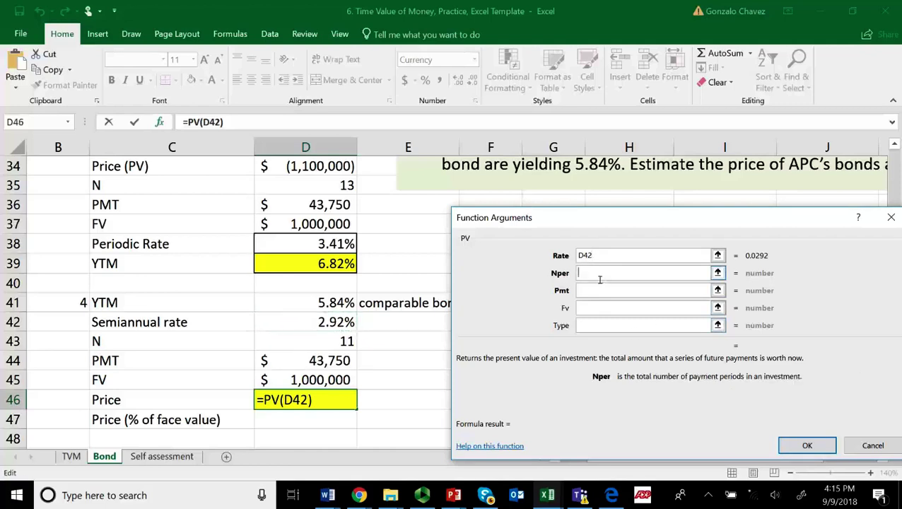
pyautogui.click(345, 346)
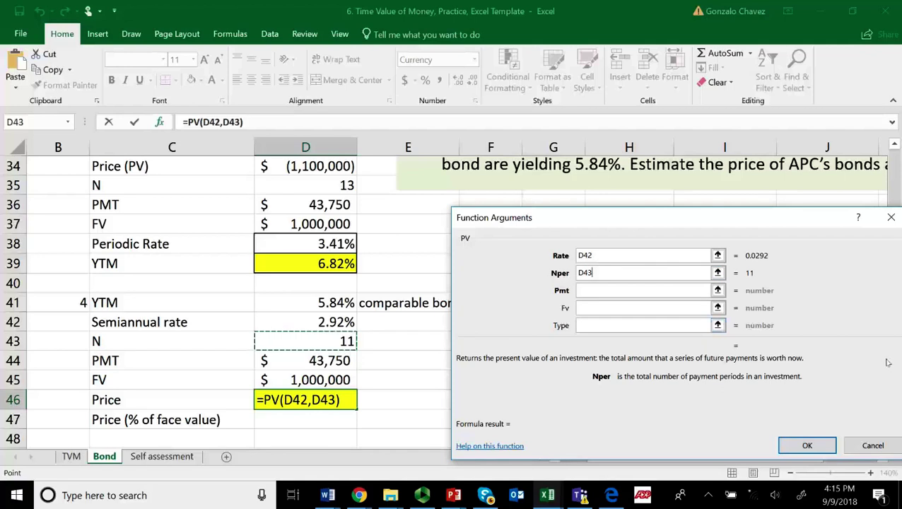
pyautogui.click(628, 291)
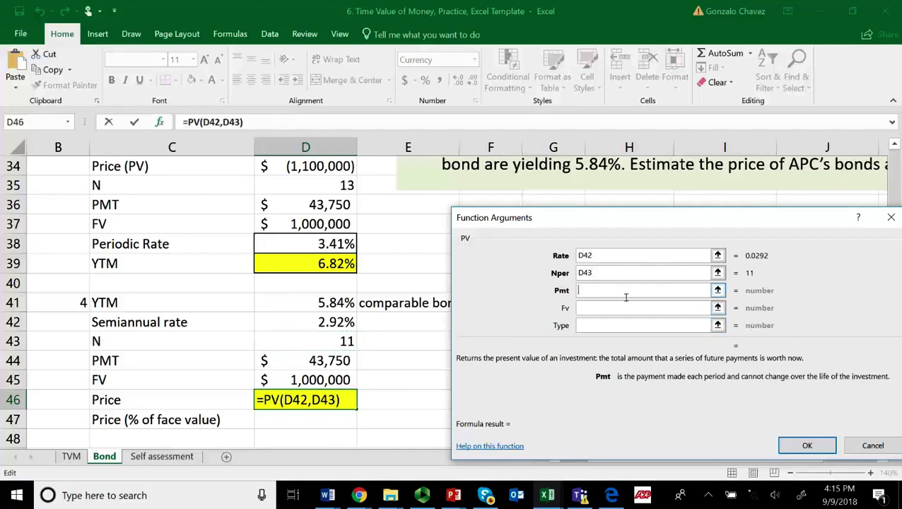
pyautogui.click(326, 366)
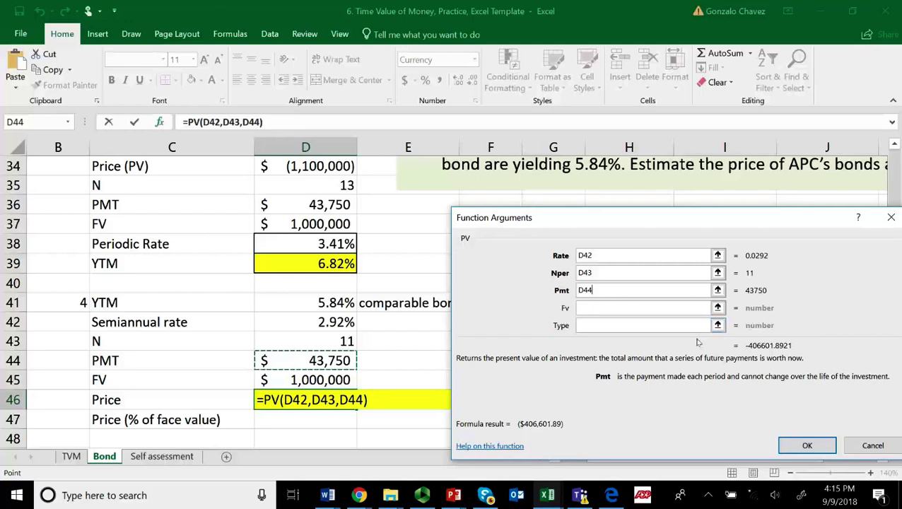
pyautogui.click(609, 313)
pyautogui.click(322, 381)
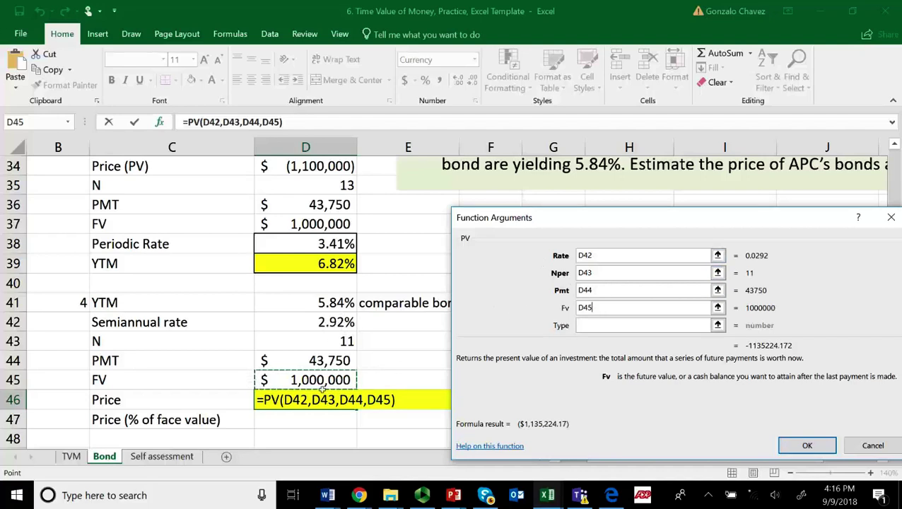
pyautogui.click(811, 445)
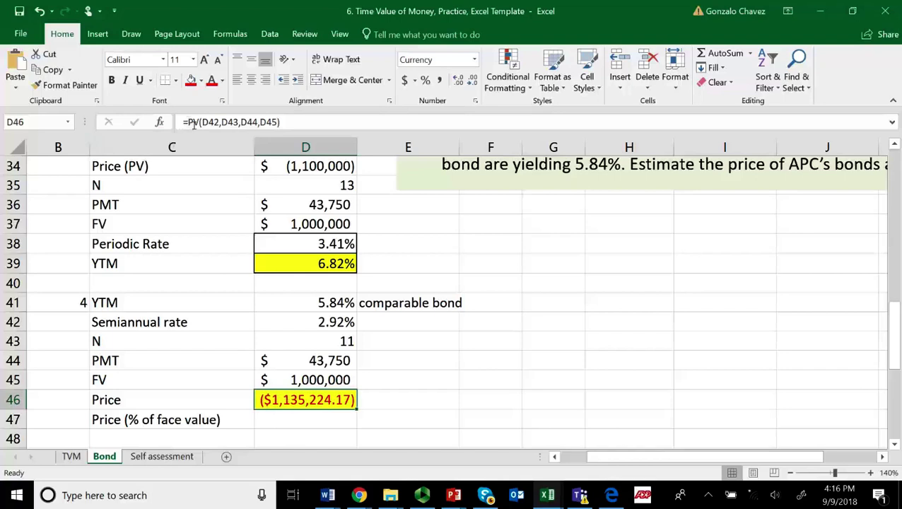
# Put a minus sign before PV in D46's formula to reverse the sign of the price.
pyautogui.click(238, 125)
pyautogui.click(188, 122)
pyautogui.write('-')
pyautogui.press('Return')
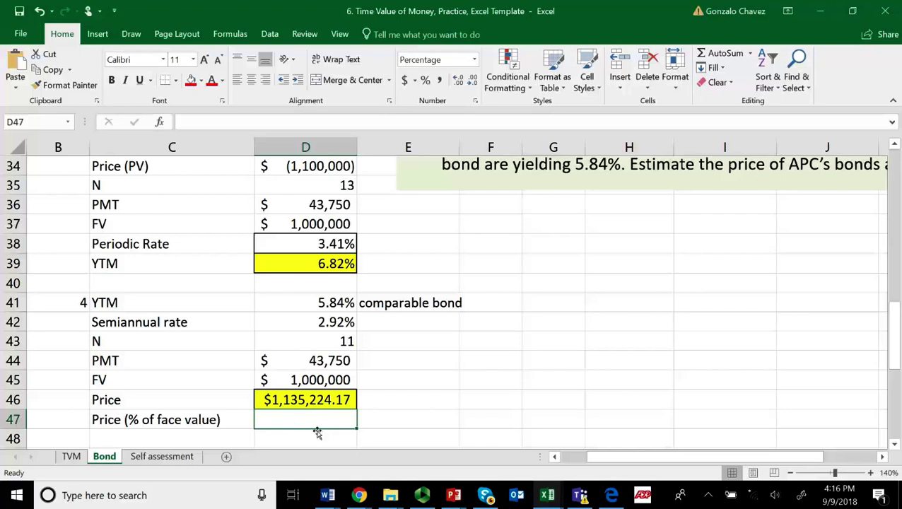
# Calculate the price as a percentage of face value in D47 with the formula =D46/D25.
pyautogui.write('=')
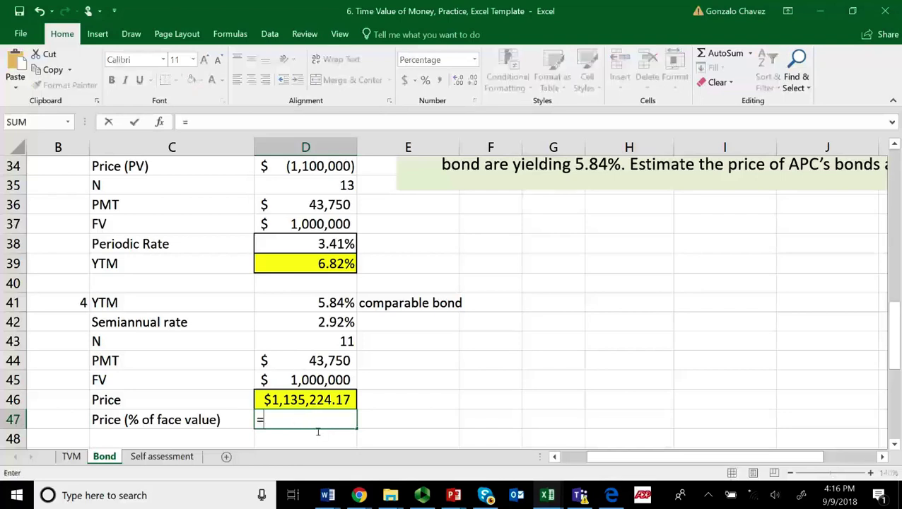
pyautogui.click(332, 400)
pyautogui.write('/')
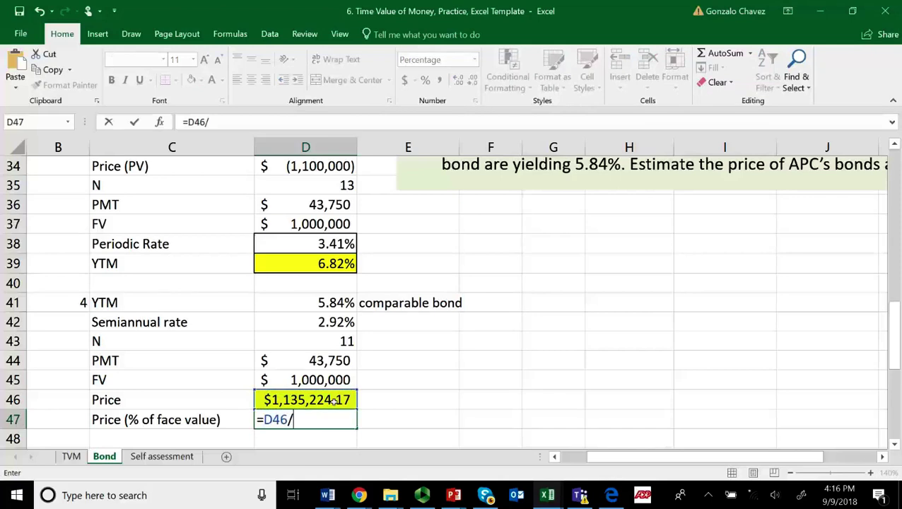
pyautogui.scroll(5, 338, 400)
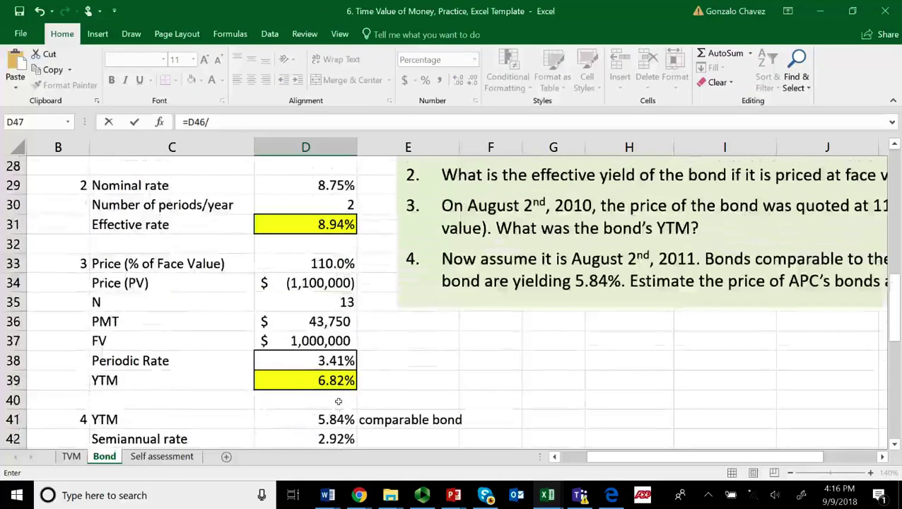
pyautogui.click(322, 281)
pyautogui.scroll(-6, 322, 281)
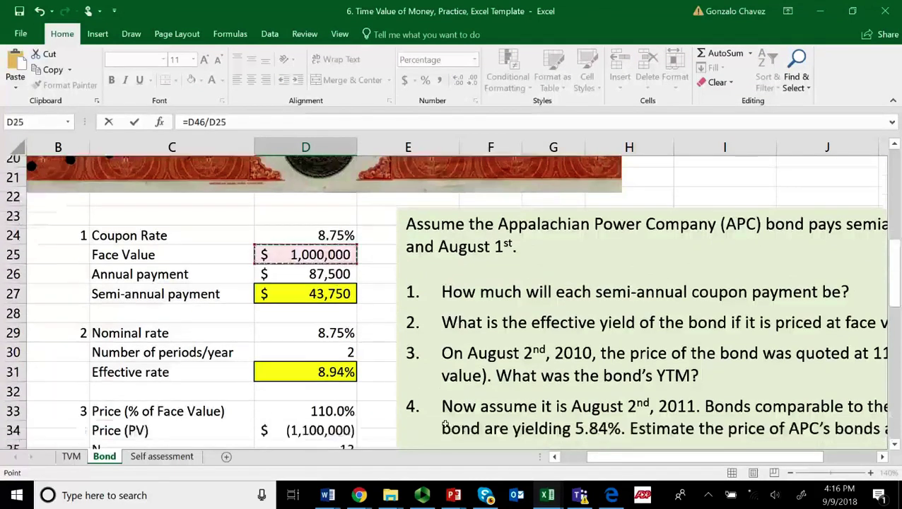
pyautogui.press('Return')
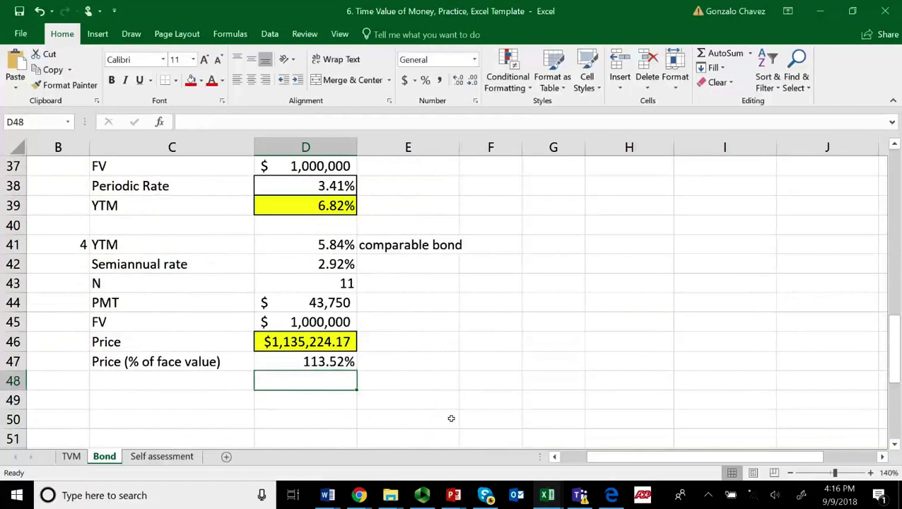